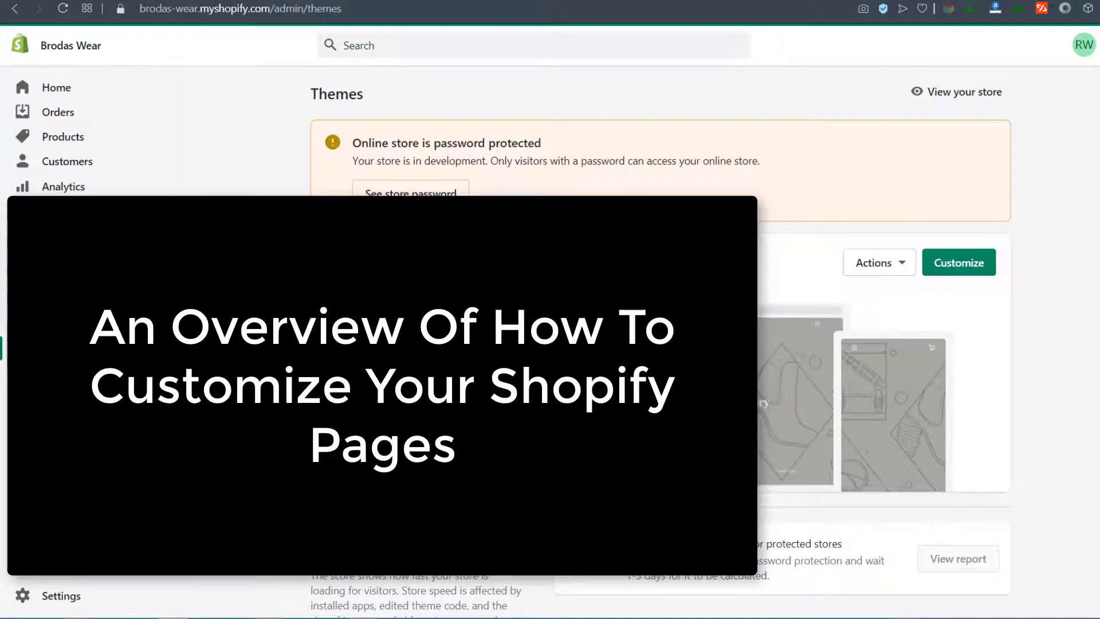
Publish the Debut theme from the theme library as the store's current theme.
{"action": "left_click", "coordinate": [966, 274]}
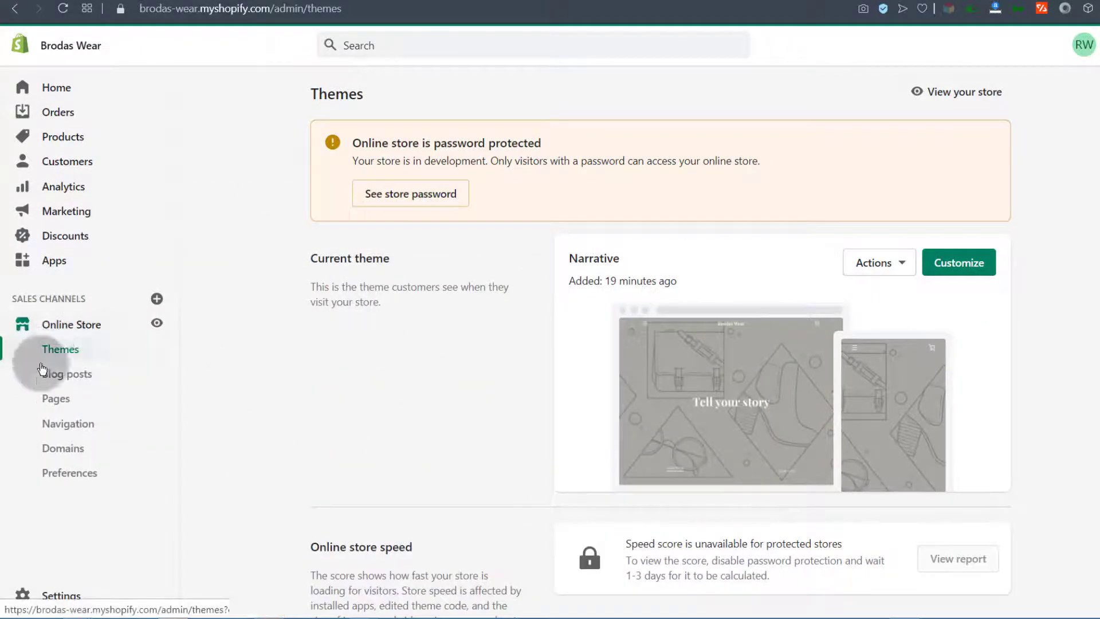
{"action": "scroll", "coordinate": [552, 450], "scroll_direction": "down", "scroll_amount": 6}
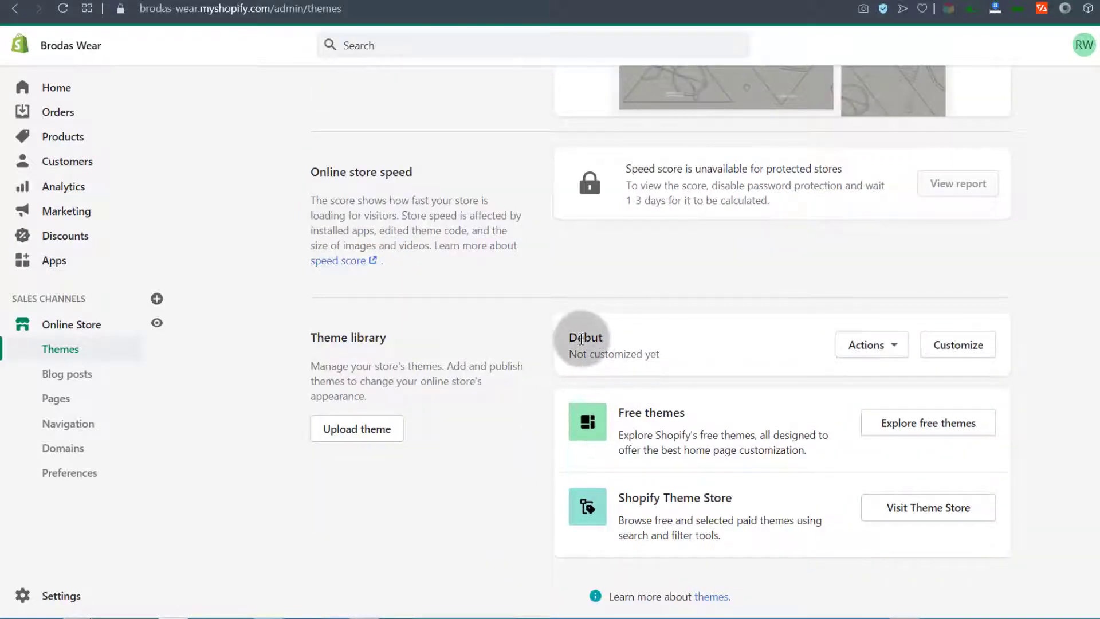
{"action": "left_click_drag", "start_coordinate": [599, 339], "coordinate": [605, 340]}
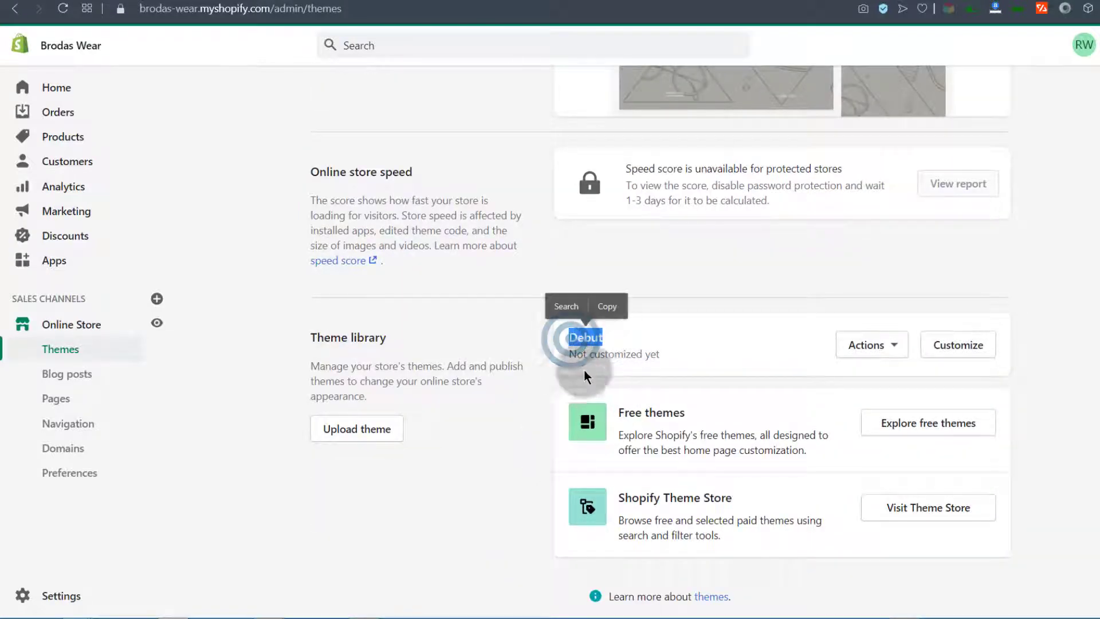
{"action": "left_click", "coordinate": [896, 345]}
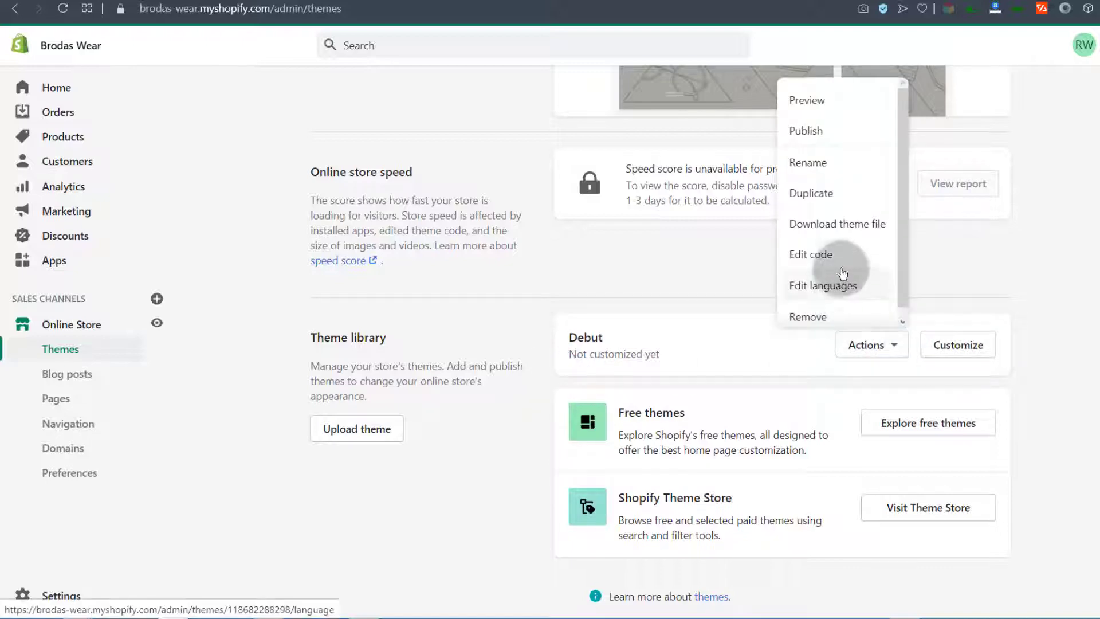
{"action": "left_click", "coordinate": [817, 133]}
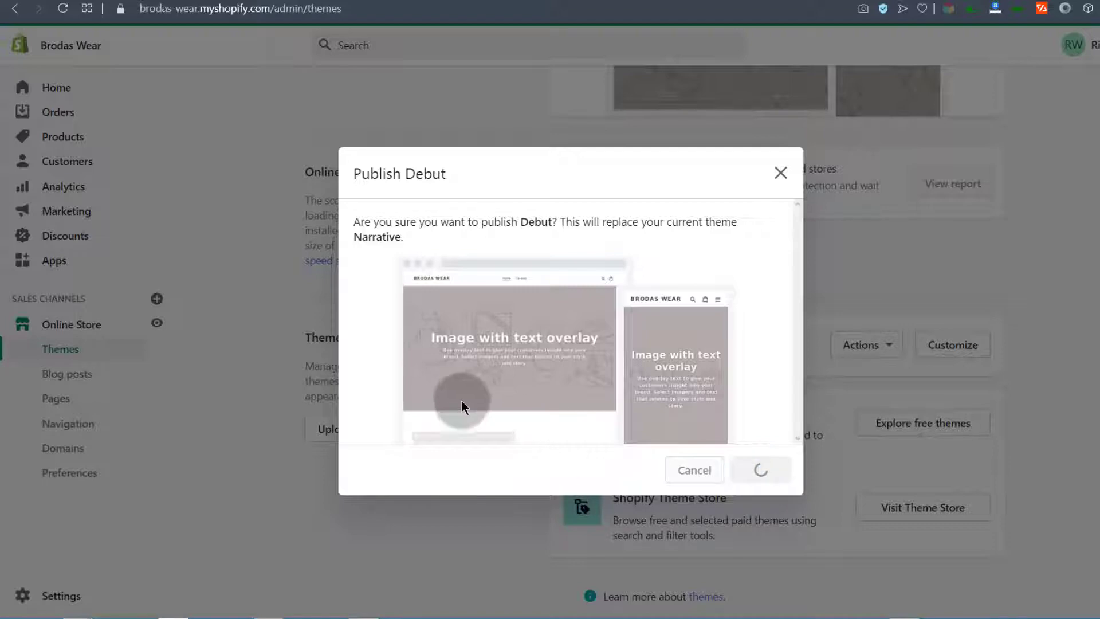
Remove the Narrative theme from the theme library.
{"action": "scroll", "coordinate": [653, 355], "scroll_direction": "down", "scroll_amount": 5}
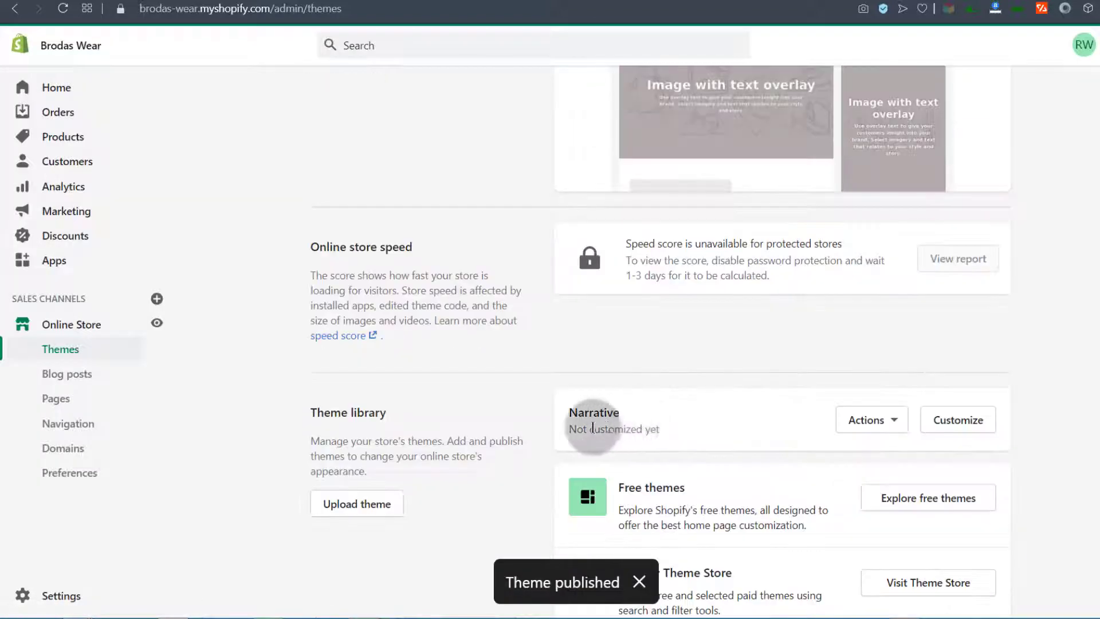
{"action": "left_click", "coordinate": [895, 427]}
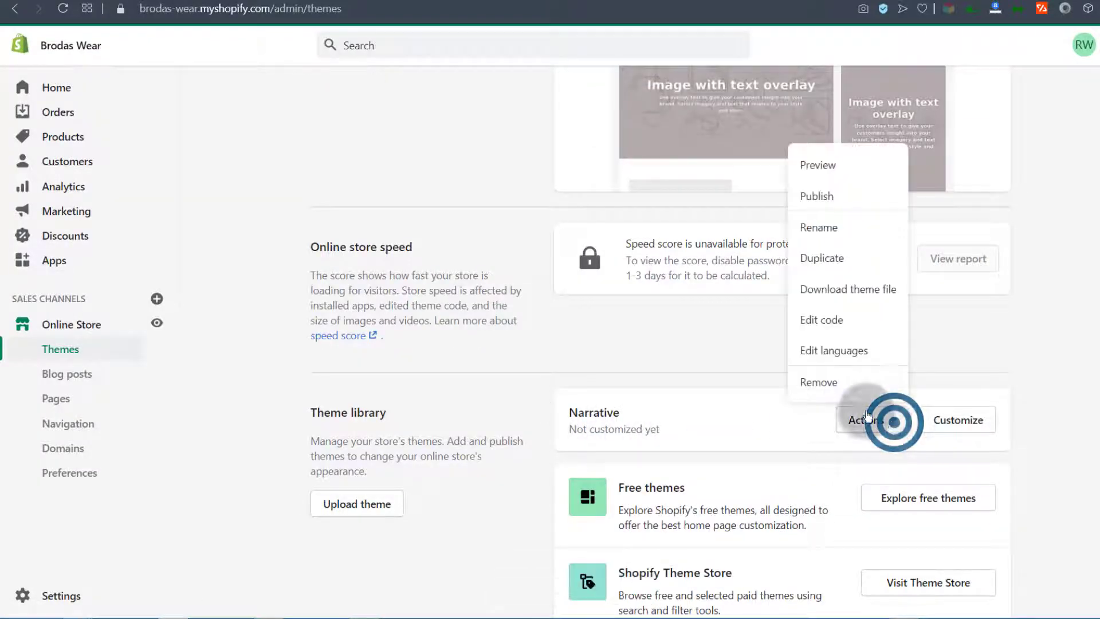
{"action": "left_click", "coordinate": [829, 381]}
{"action": "left_click", "coordinate": [762, 370]}
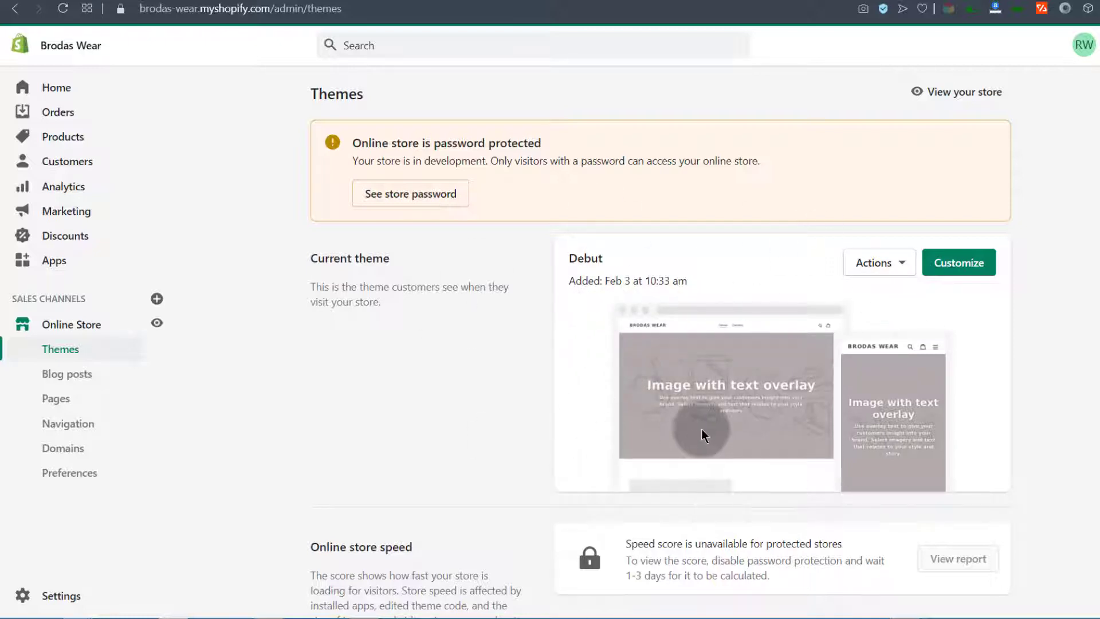
Open the Debut theme for customization and look over the home page's list of sections.
{"action": "left_click", "coordinate": [969, 266]}
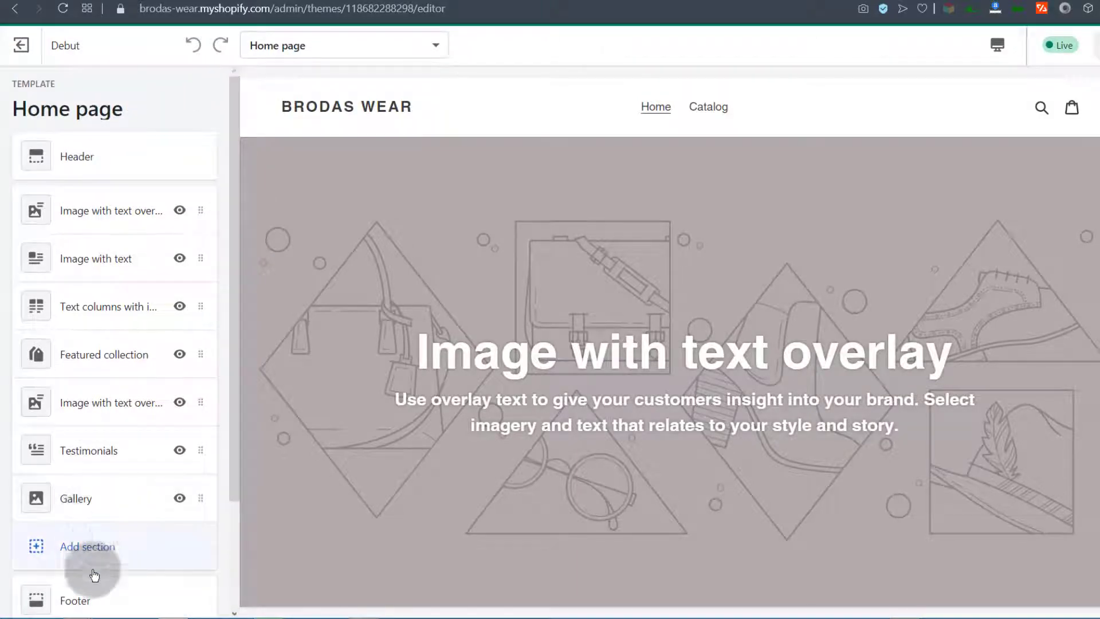
{"action": "scroll", "coordinate": [94, 567], "scroll_direction": "down", "scroll_amount": 3}
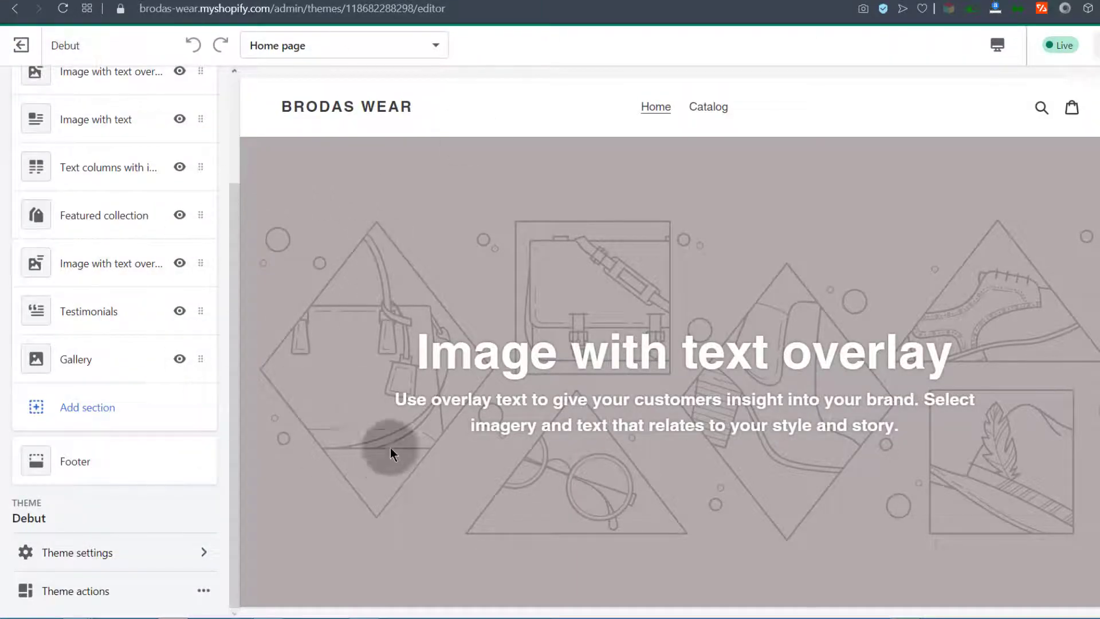
{"action": "scroll", "coordinate": [54, 132], "scroll_direction": "up", "scroll_amount": 3}
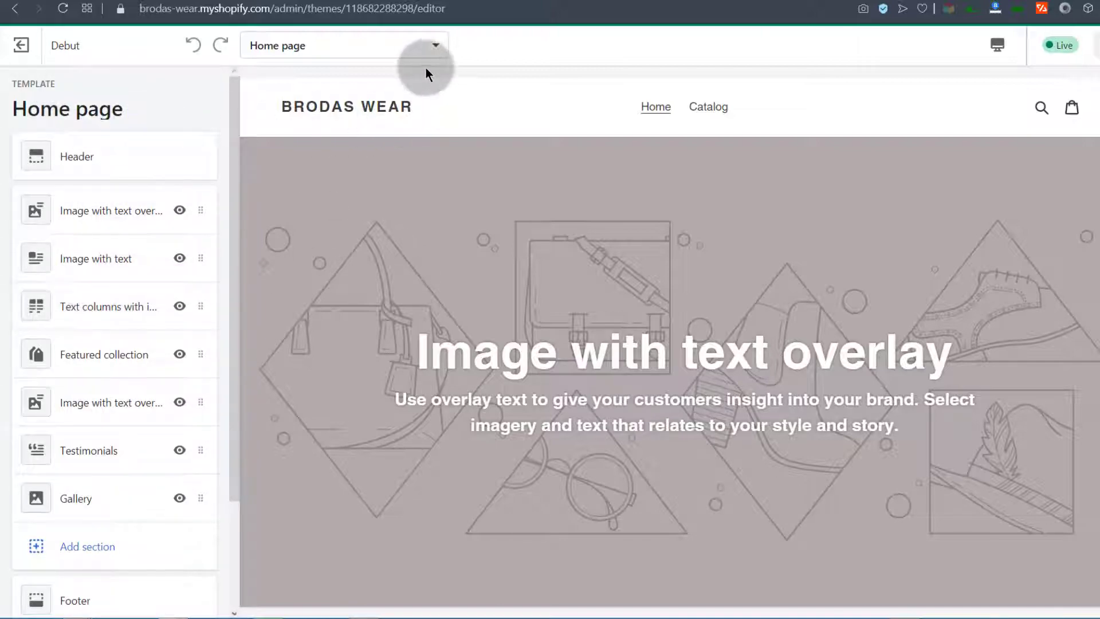
Switch the theme editor to the Product pages template and open its footer section.
{"action": "left_click", "coordinate": [433, 46]}
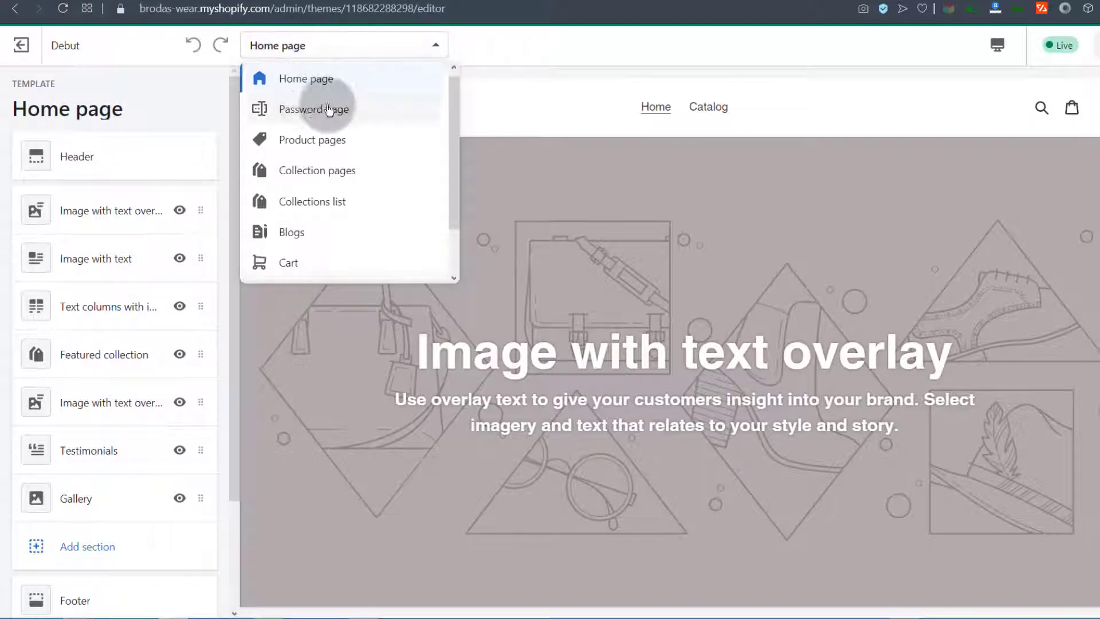
{"action": "left_click", "coordinate": [309, 139]}
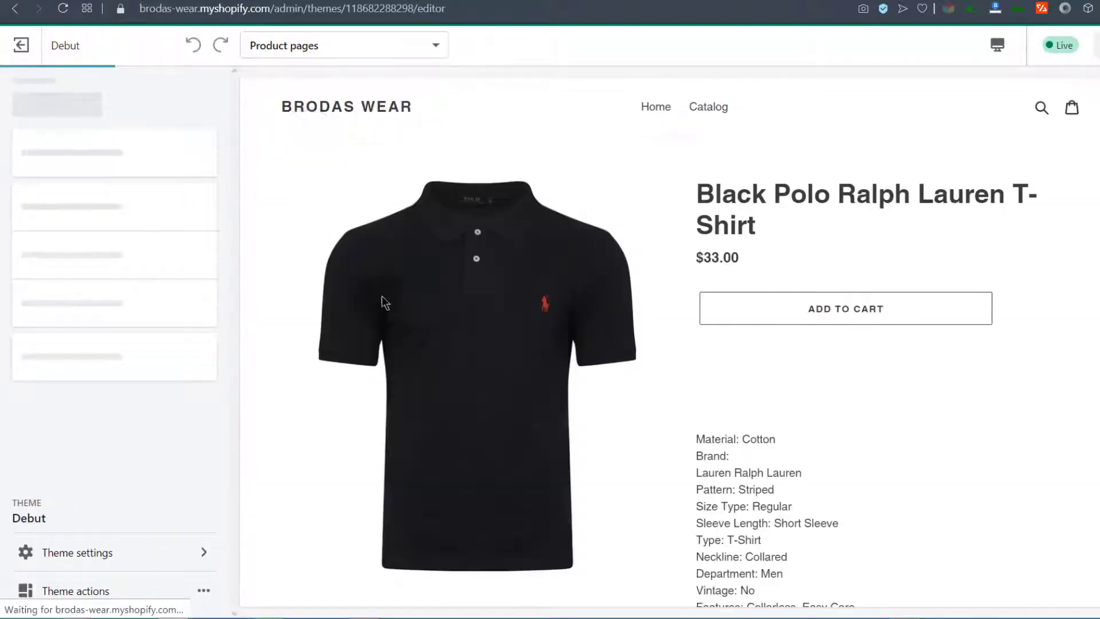
{"action": "left_click", "coordinate": [78, 317]}
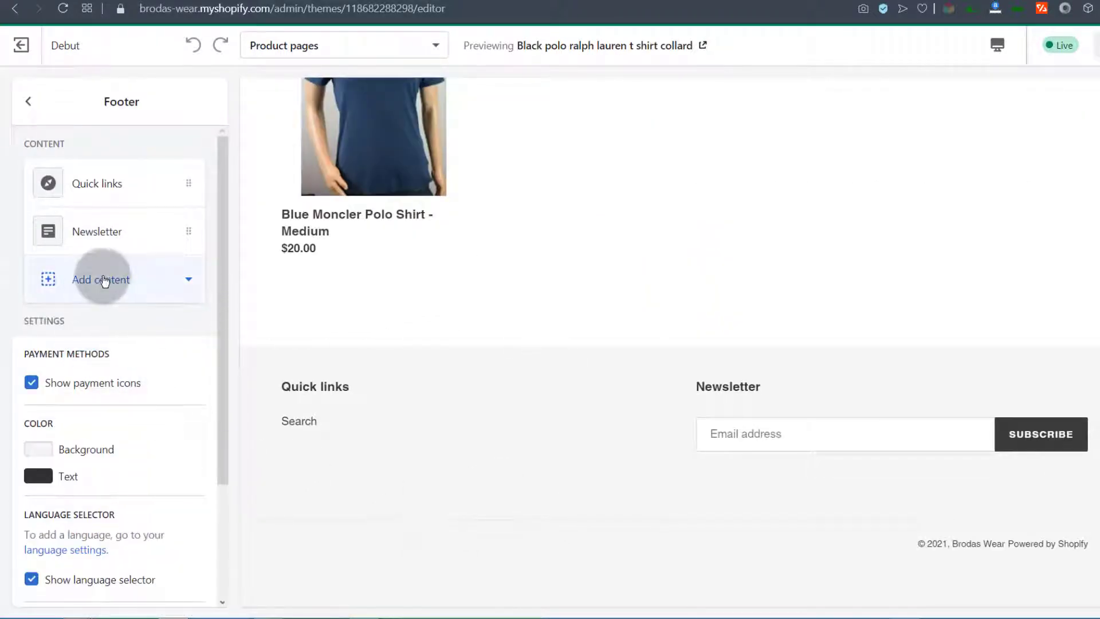
Add a Menu block to the footer's content and remove the footer menu assigned to it.
{"action": "left_click", "coordinate": [98, 282]}
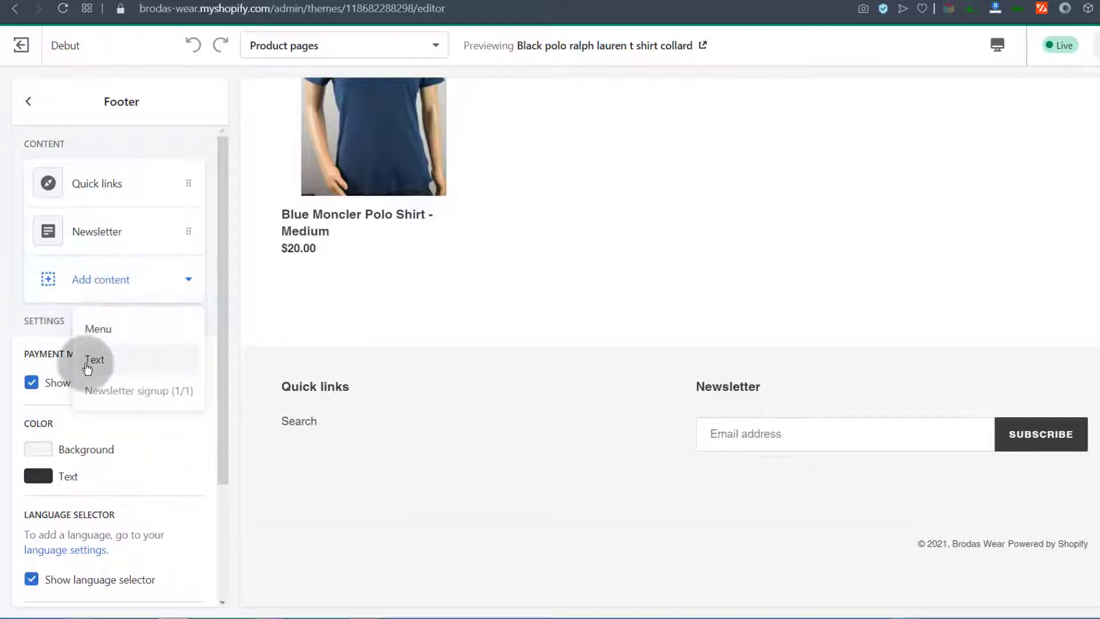
{"action": "left_click", "coordinate": [92, 334]}
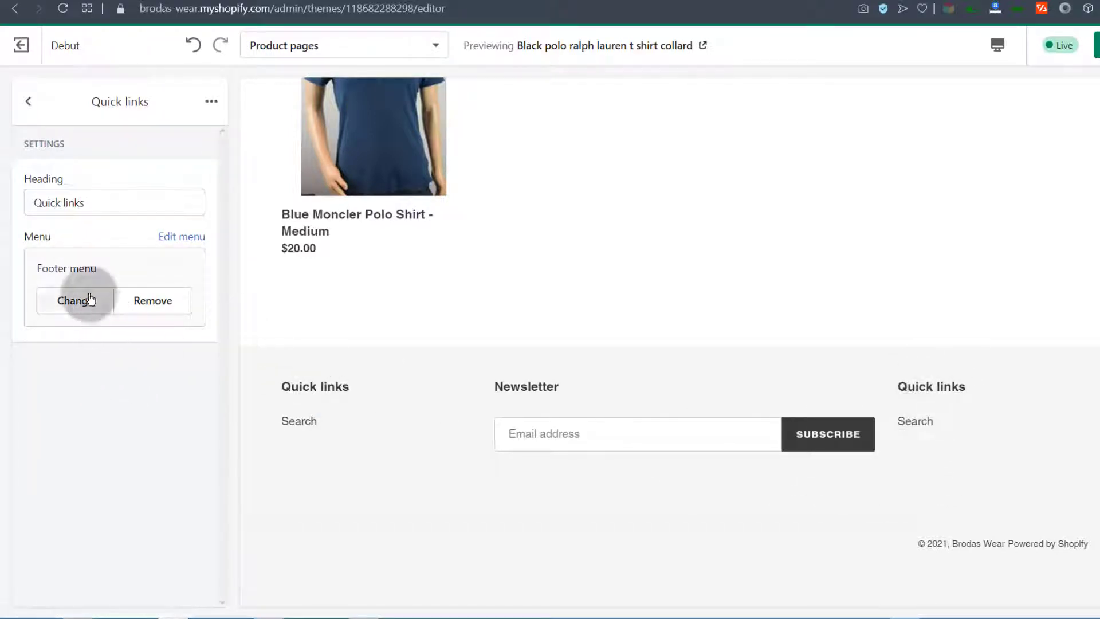
{"action": "left_click", "coordinate": [28, 101]}
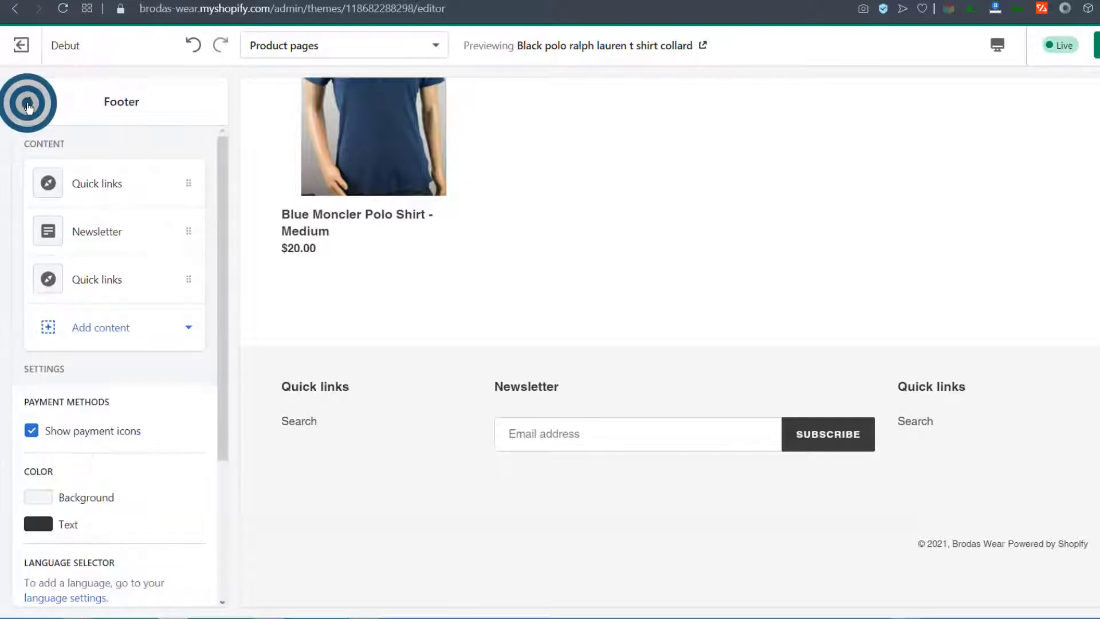
{"action": "left_click", "coordinate": [188, 282]}
{"action": "left_click", "coordinate": [165, 303]}
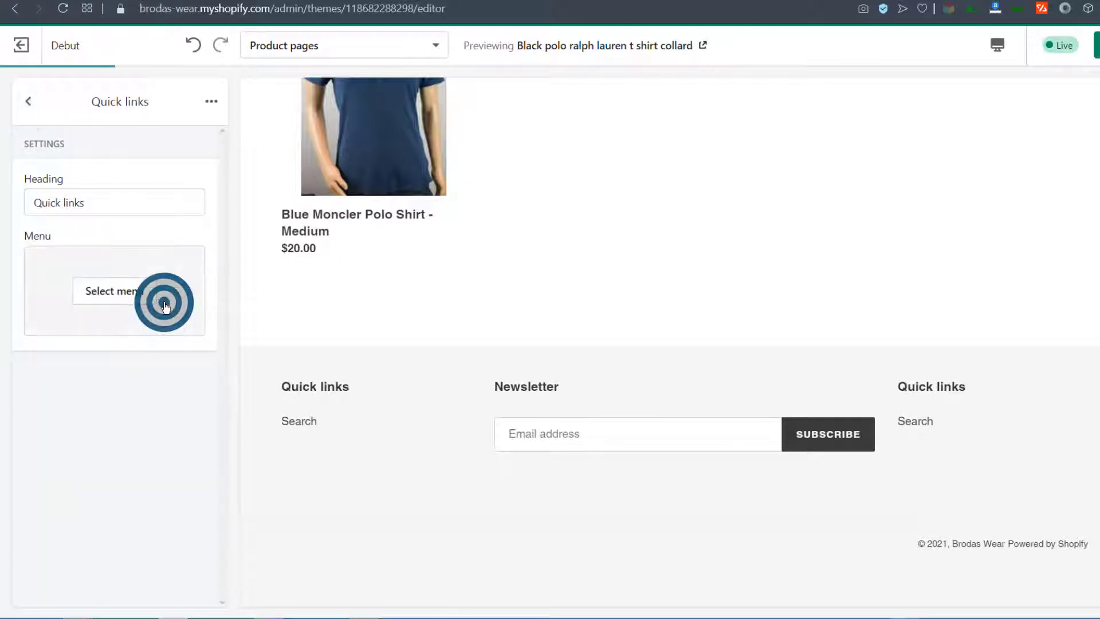
{"action": "left_click", "coordinate": [28, 101]}
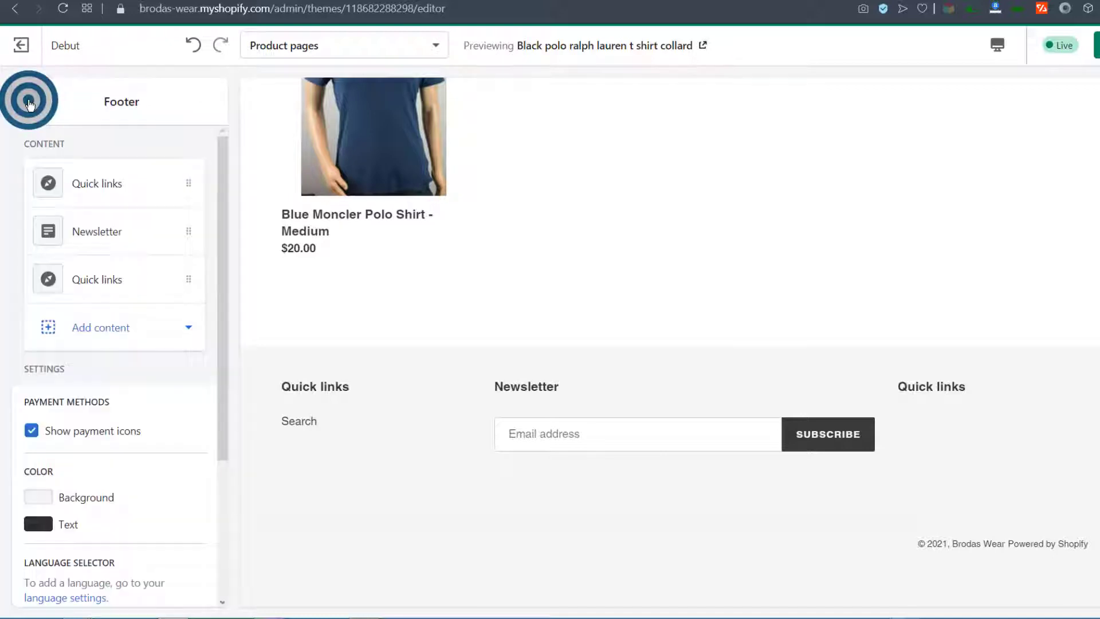
Remove the newly added second Quick links block from the footer.
{"action": "left_click", "coordinate": [80, 278]}
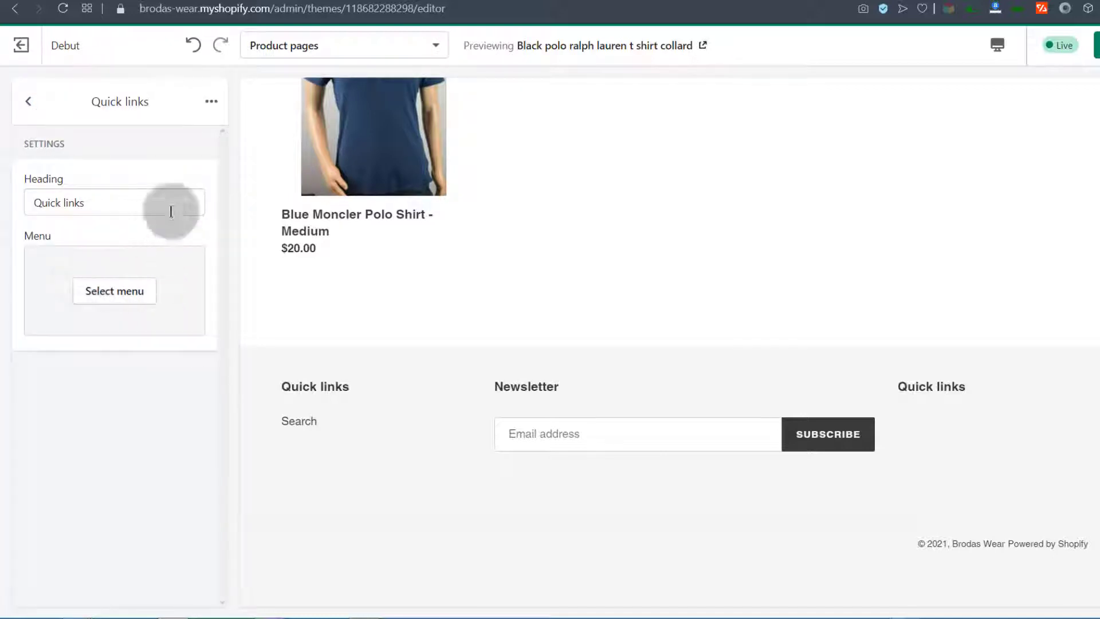
{"action": "left_click", "coordinate": [204, 103]}
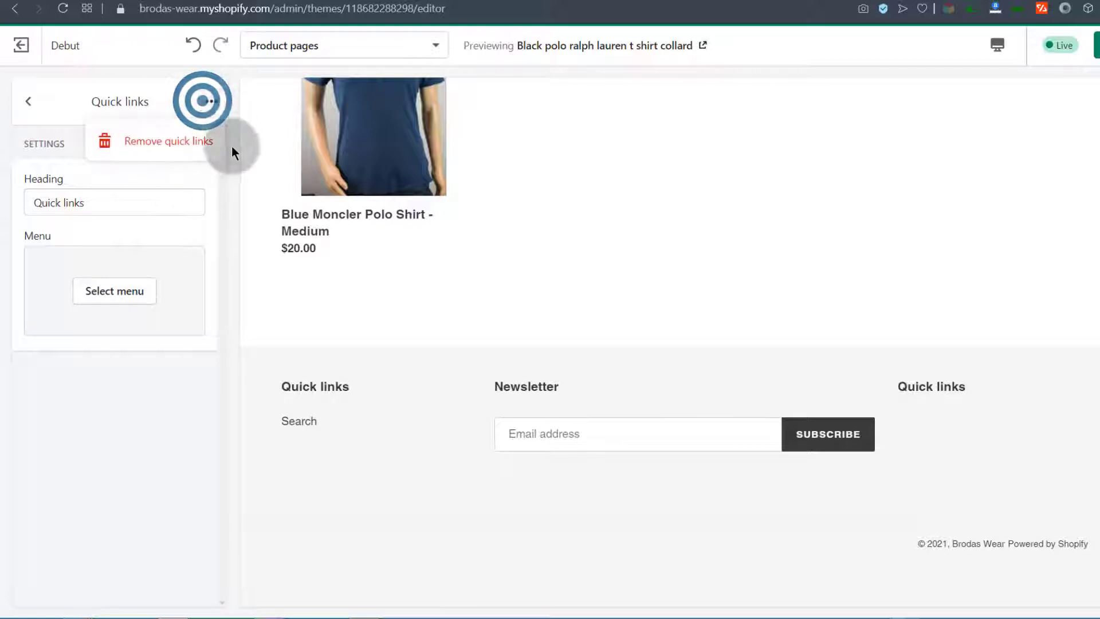
{"action": "left_click", "coordinate": [160, 147]}
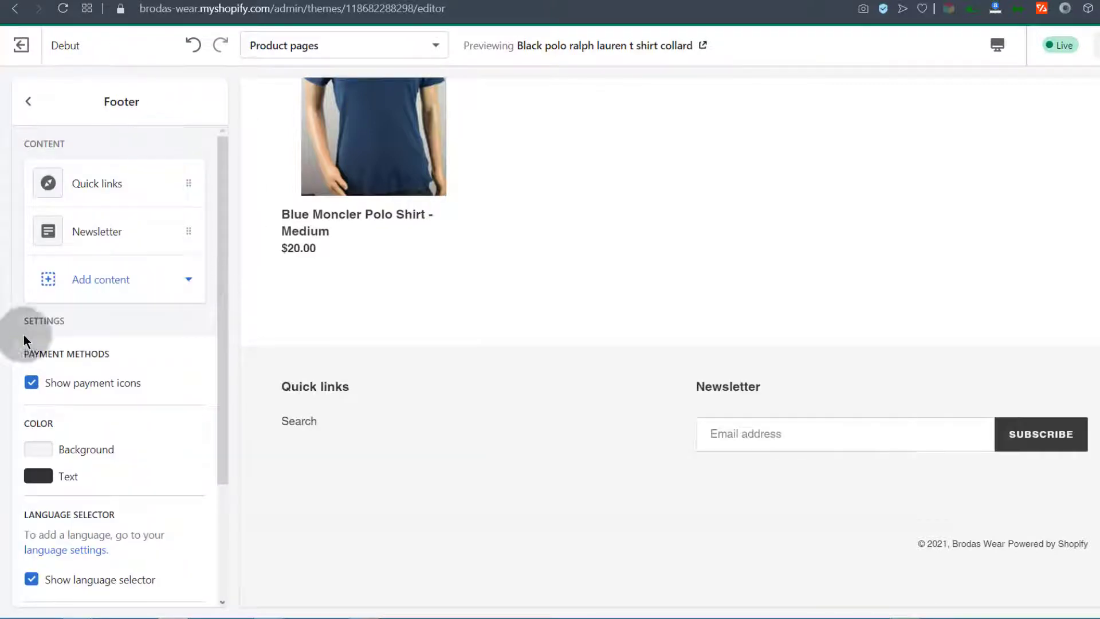
Switch the theme editor to the 404 page template and examine its heading.
{"action": "left_click", "coordinate": [291, 46]}
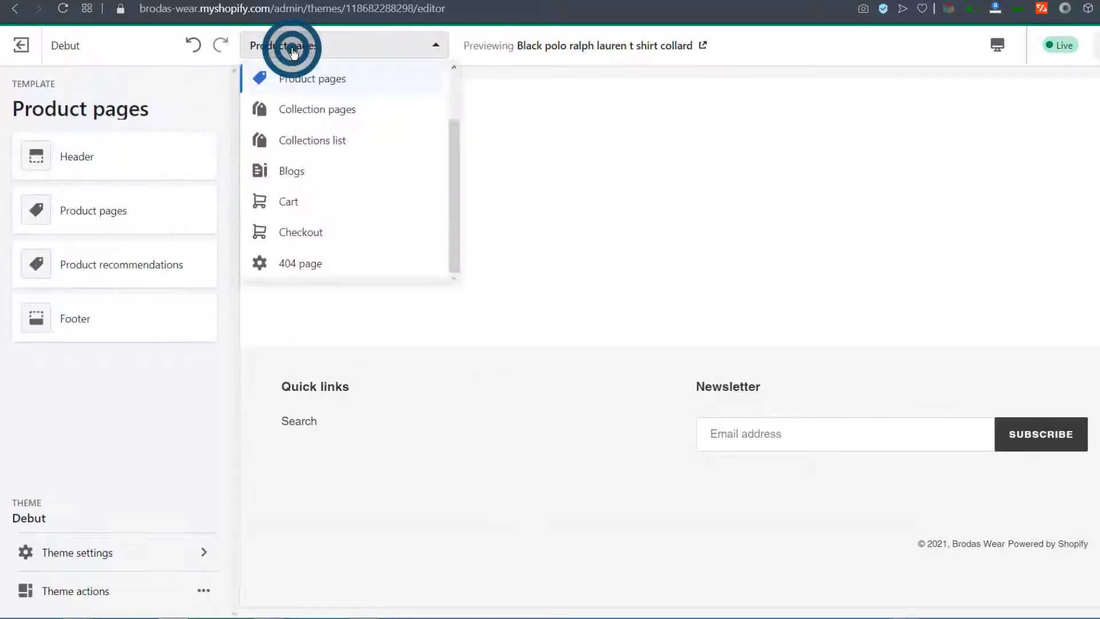
{"action": "left_click", "coordinate": [295, 262]}
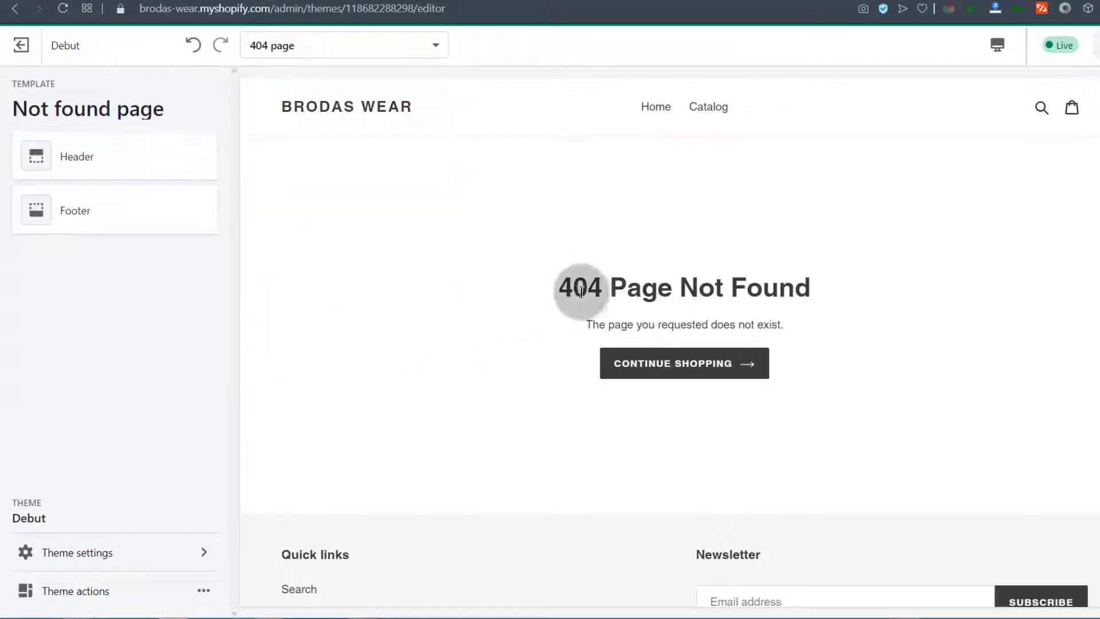
{"action": "left_click", "coordinate": [648, 285]}
{"action": "left_click", "coordinate": [602, 286]}
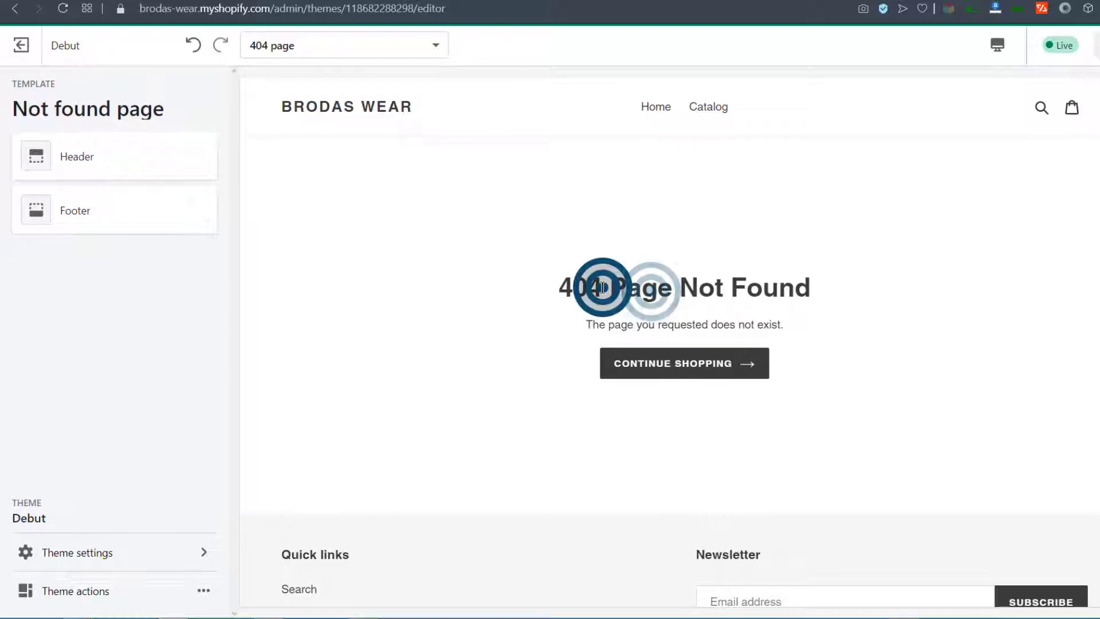
Try the Show announcement option in the 404 page's header settings, switching it on and off again.
{"action": "left_click", "coordinate": [90, 155]}
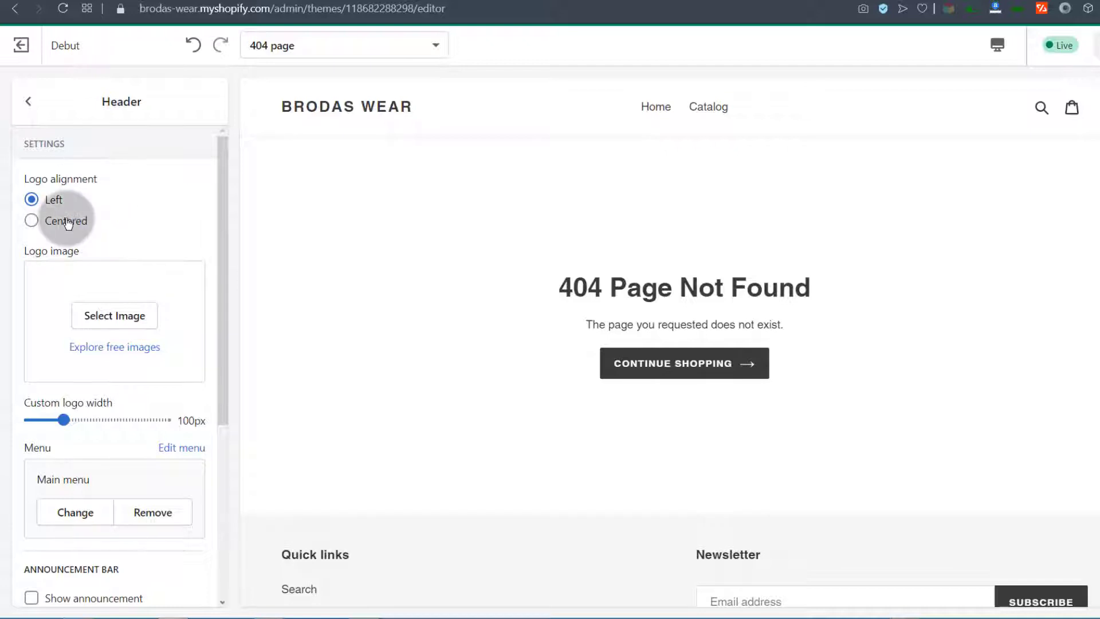
{"action": "scroll", "coordinate": [111, 323], "scroll_direction": "down", "scroll_amount": 1}
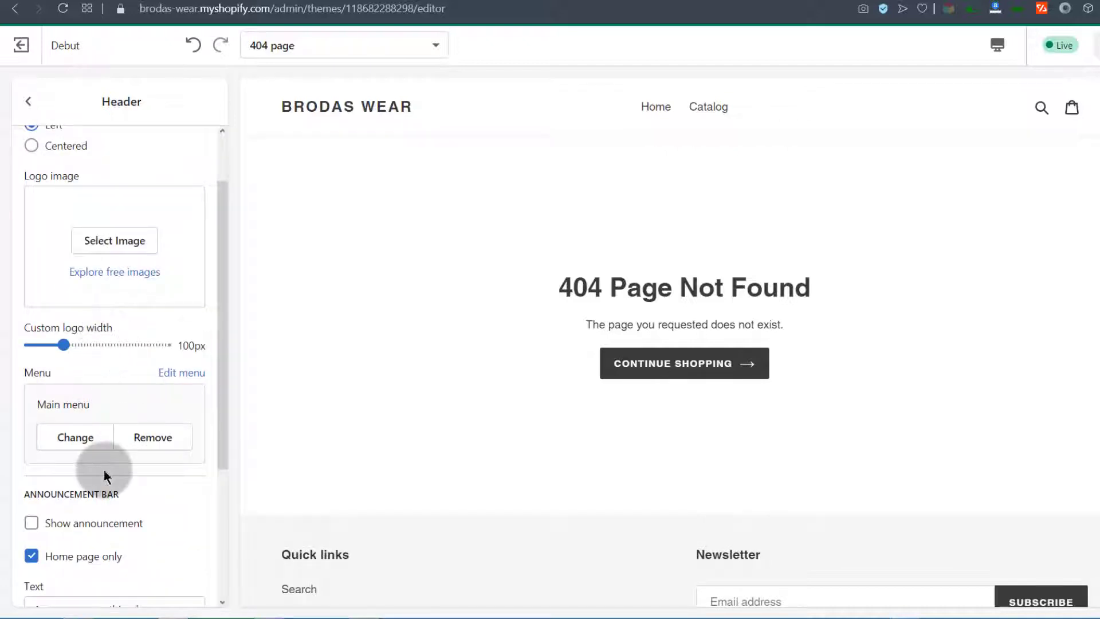
{"action": "scroll", "coordinate": [74, 458], "scroll_direction": "down", "scroll_amount": 3}
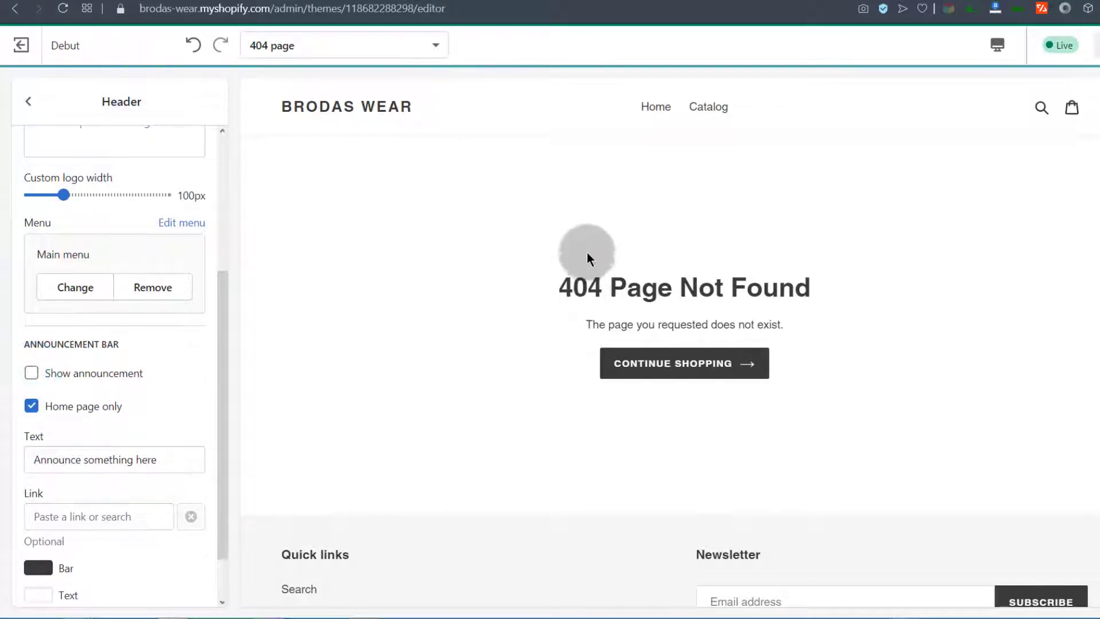
{"action": "left_click", "coordinate": [44, 373]}
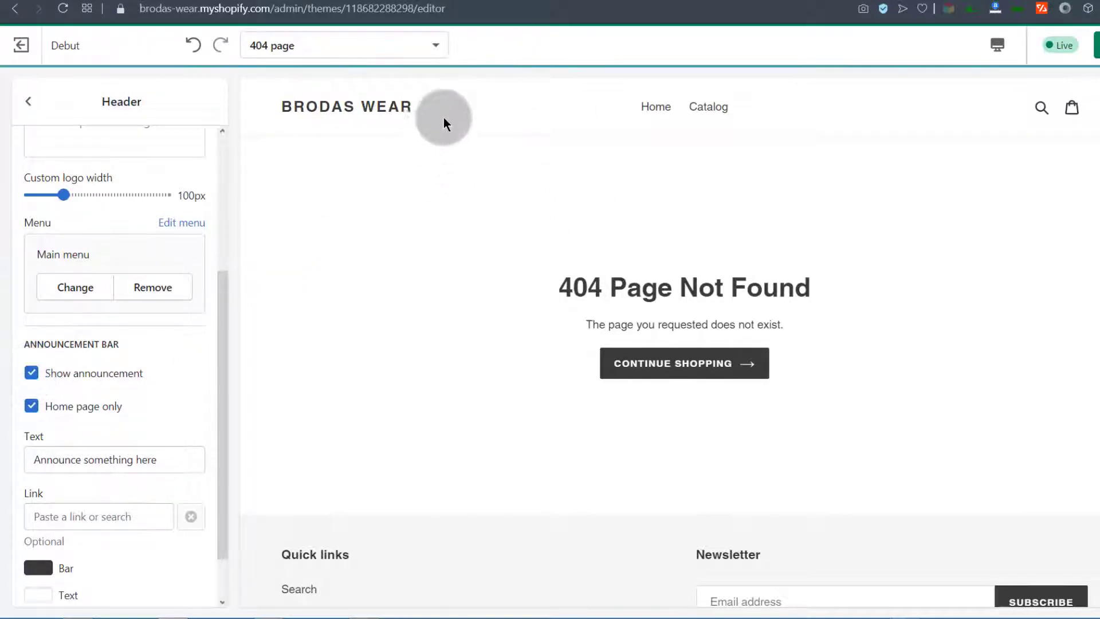
{"action": "left_click", "coordinate": [30, 371]}
{"action": "left_click", "coordinate": [29, 372]}
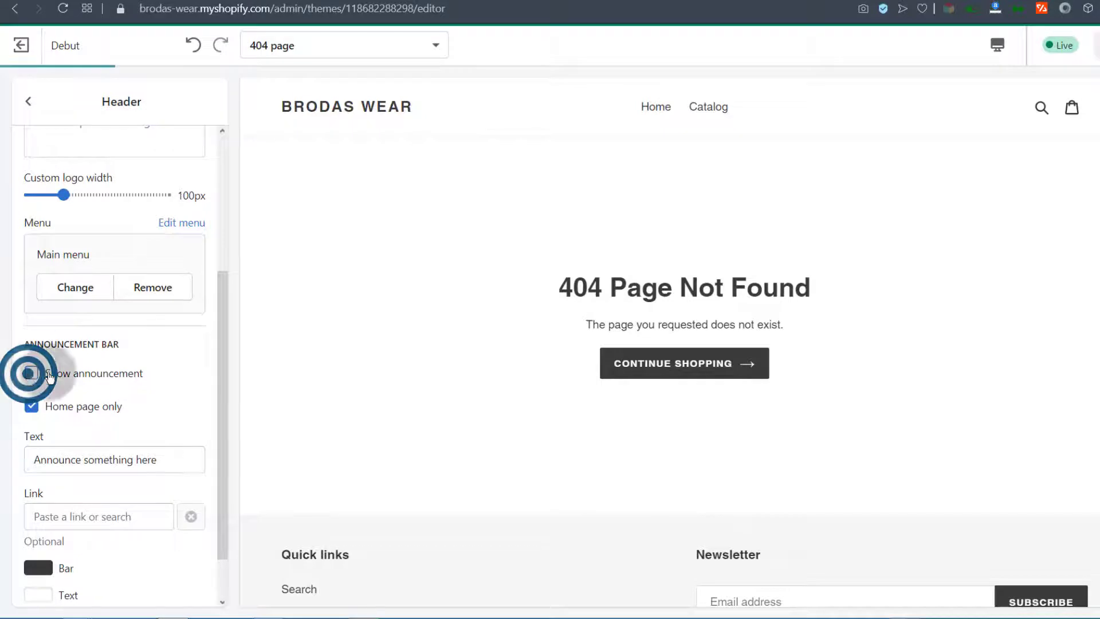
{"action": "left_click", "coordinate": [221, 344]}
{"action": "scroll", "coordinate": [222, 344], "scroll_direction": "down", "scroll_amount": 1}
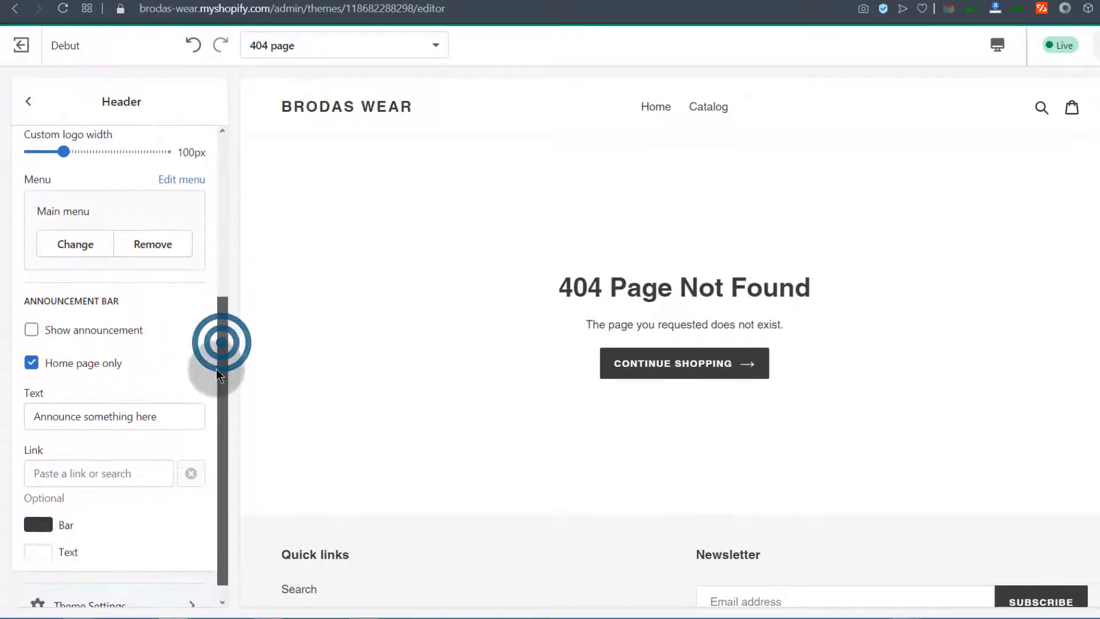
{"action": "left_click", "coordinate": [25, 101]}
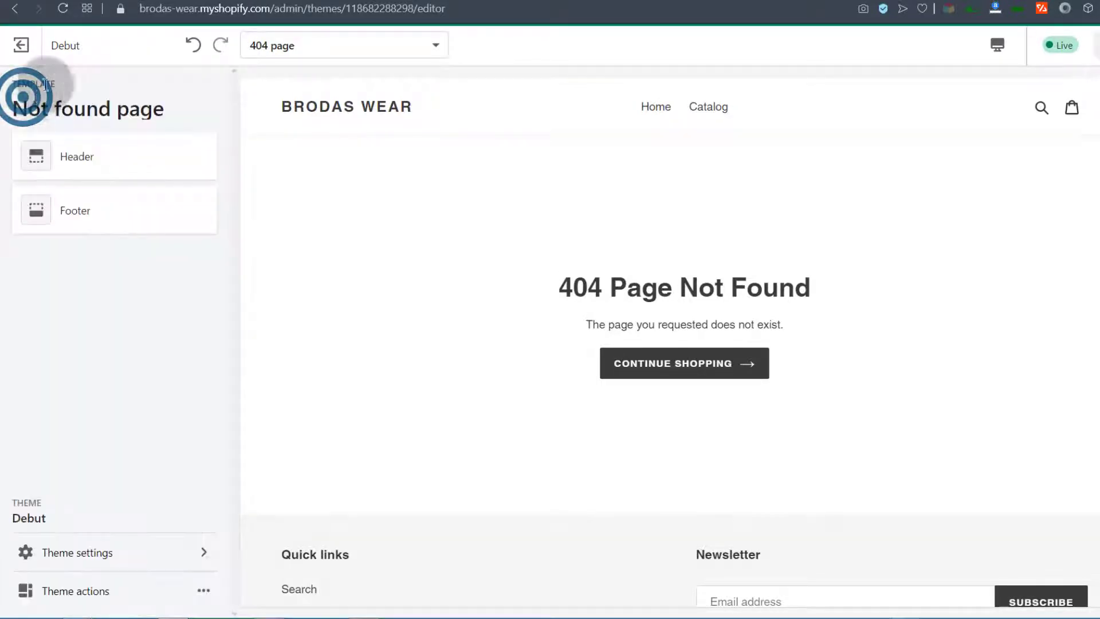
Open the 404 page's footer section and highlight the sentence "The page you requested does not exist" in the preview.
{"action": "left_click", "coordinate": [80, 212]}
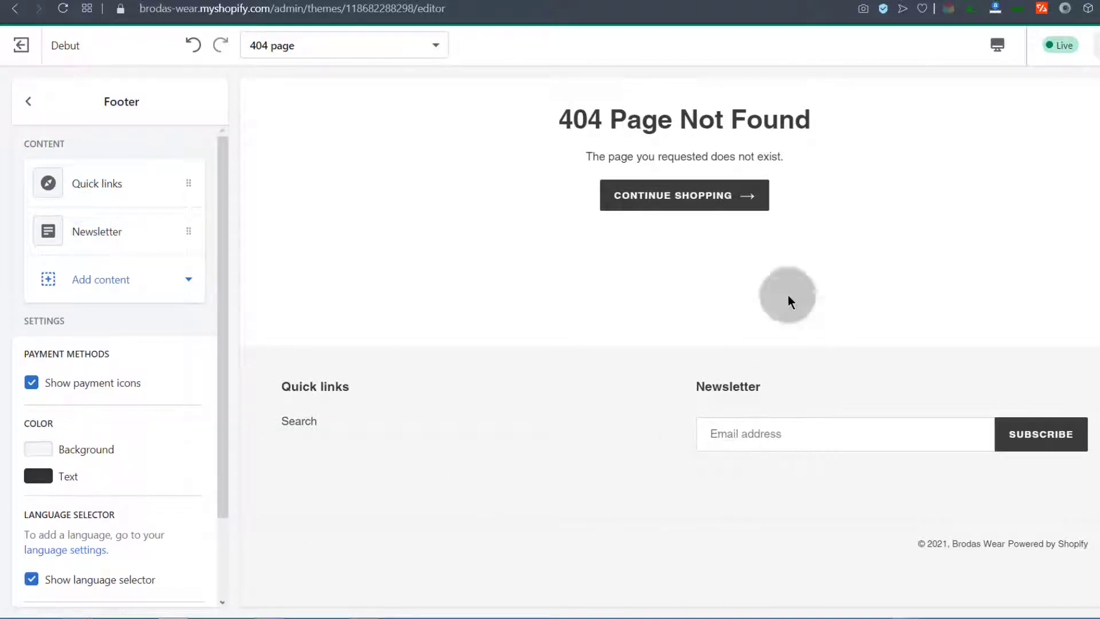
{"action": "left_click", "coordinate": [759, 150]}
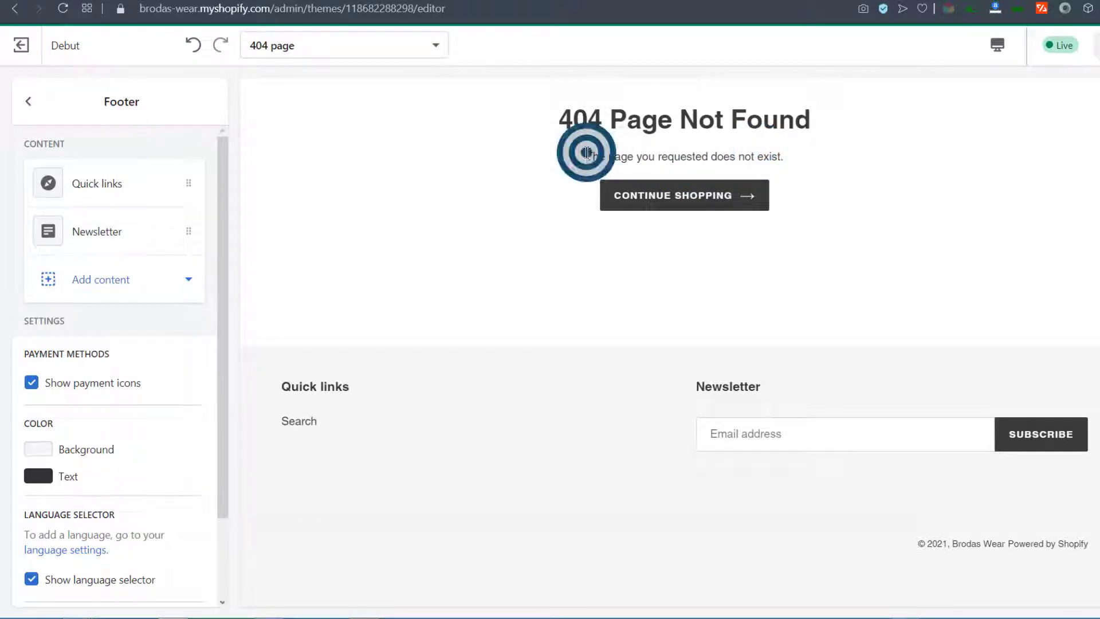
{"action": "left_click_drag", "start_coordinate": [587, 152], "coordinate": [761, 161]}
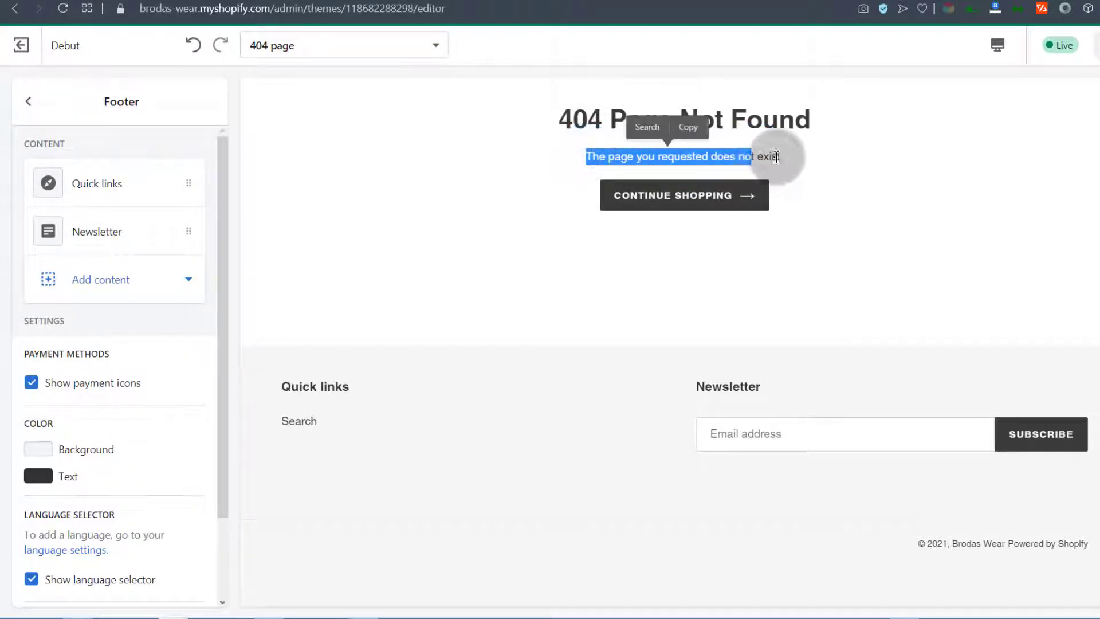
Leave the 404 page's footer settings and switch the theme editor to the Home page template.
{"action": "left_click", "coordinate": [775, 157]}
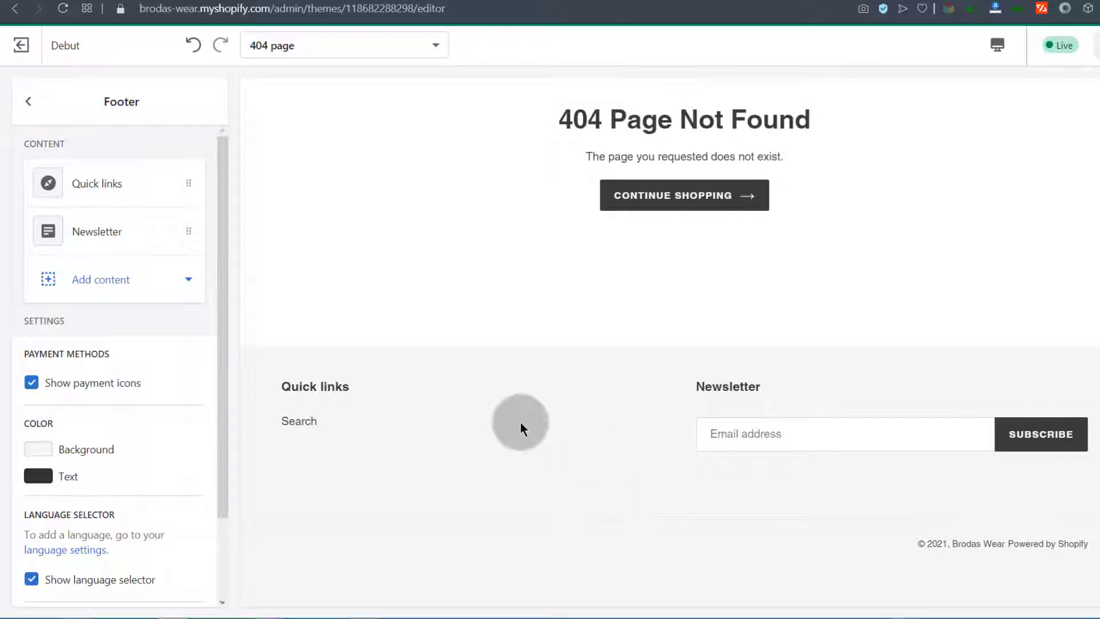
{"action": "left_click", "coordinate": [28, 102]}
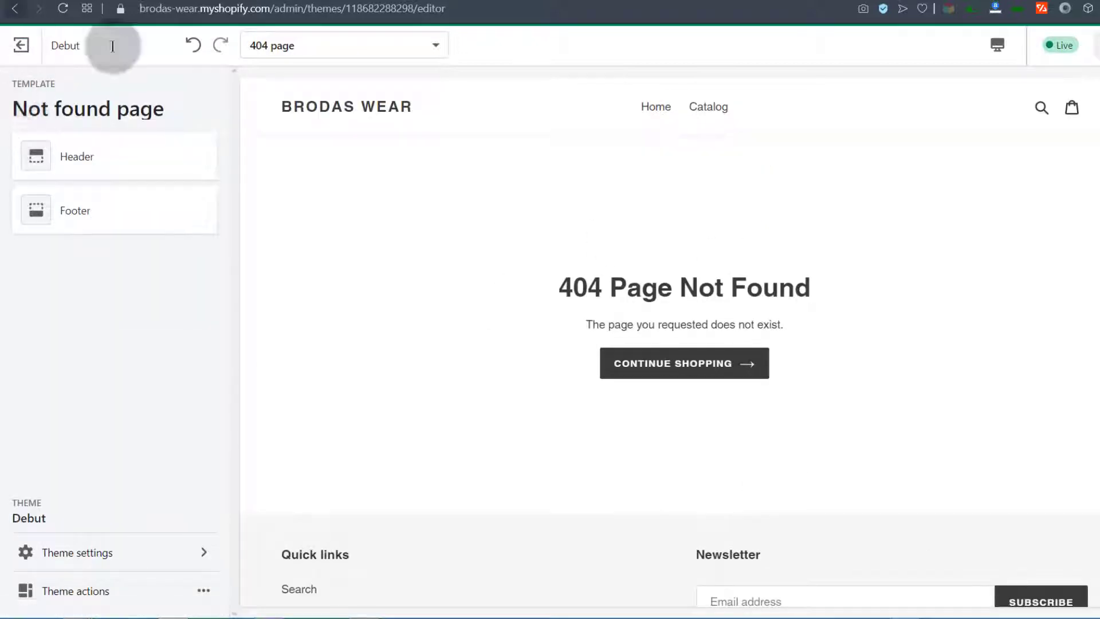
{"action": "left_click", "coordinate": [302, 45]}
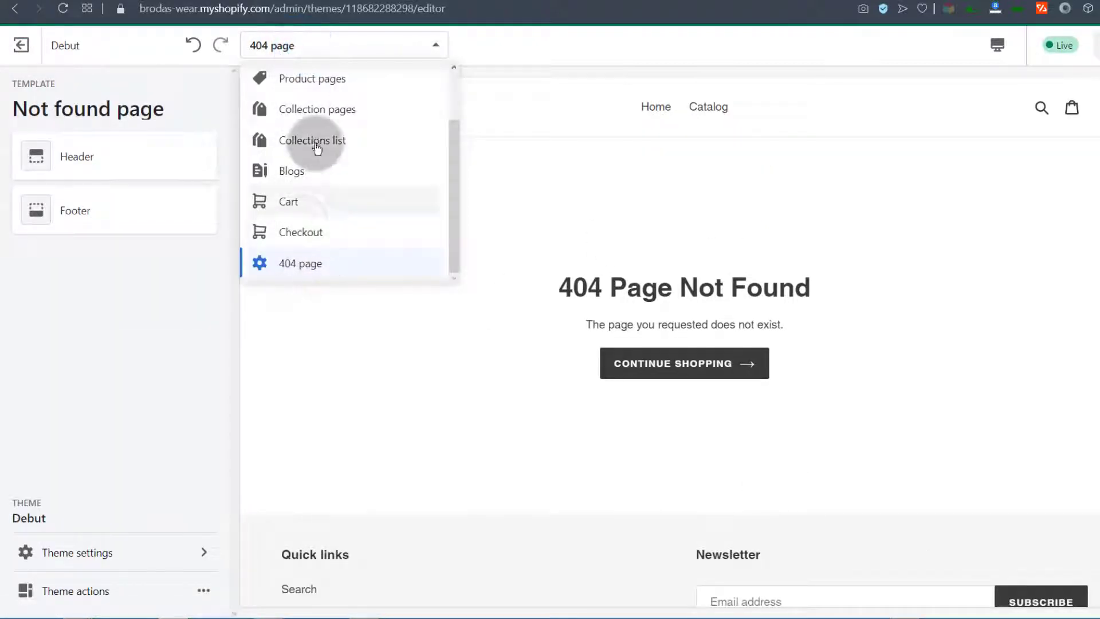
{"action": "scroll", "coordinate": [334, 205], "scroll_direction": "up", "scroll_amount": 2}
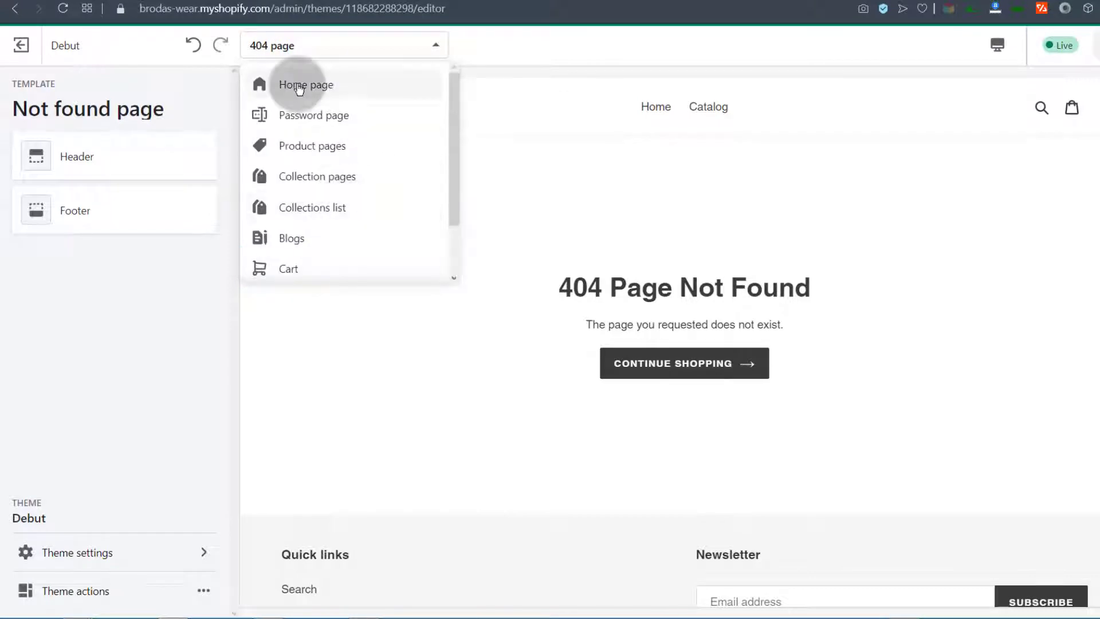
{"action": "left_click", "coordinate": [278, 87]}
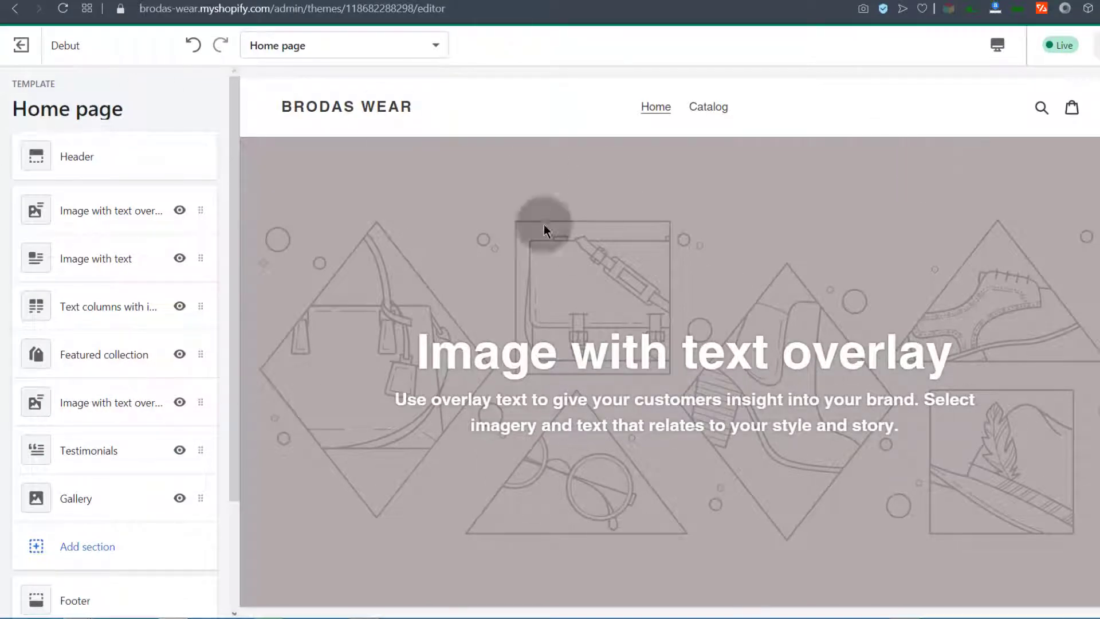
Give the home page's first Image with text overlay section the free photo of sweaters hanging on a clothing rack.
{"action": "left_click", "coordinate": [528, 368]}
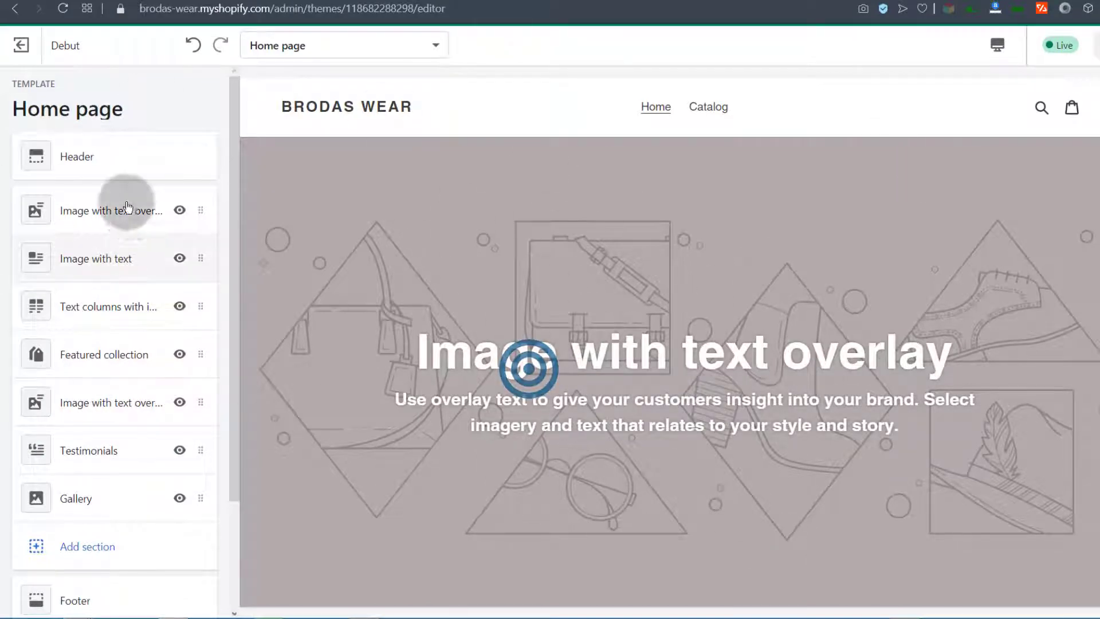
{"action": "left_click", "coordinate": [92, 220]}
{"action": "left_click", "coordinate": [146, 244]}
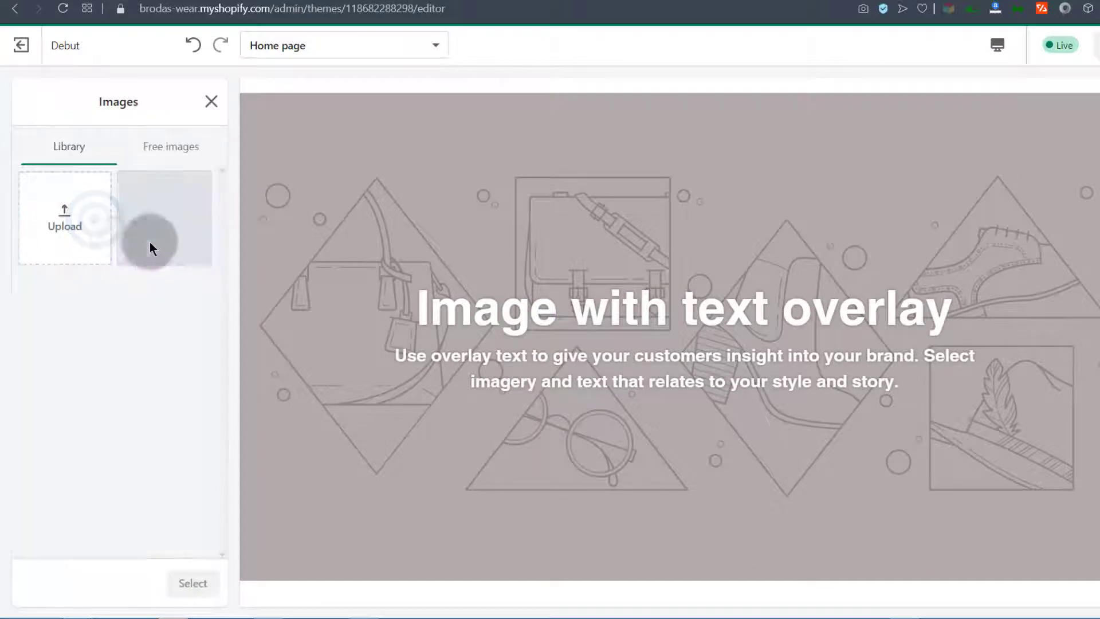
{"action": "left_click", "coordinate": [173, 153]}
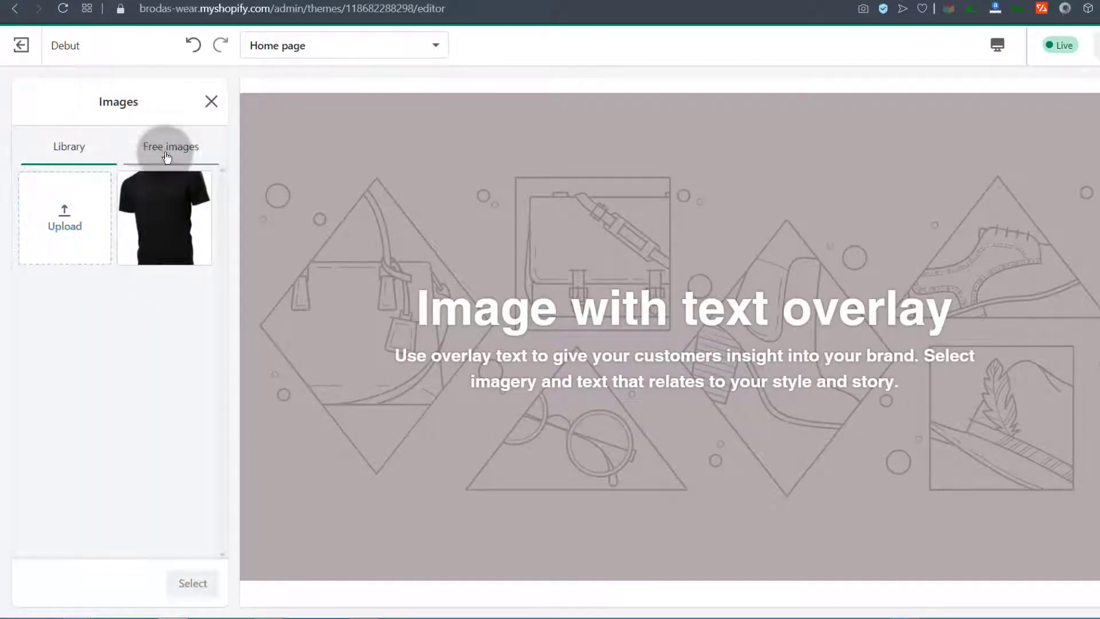
{"action": "left_click", "coordinate": [169, 150]}
{"action": "scroll", "coordinate": [196, 316], "scroll_direction": "down", "scroll_amount": 2}
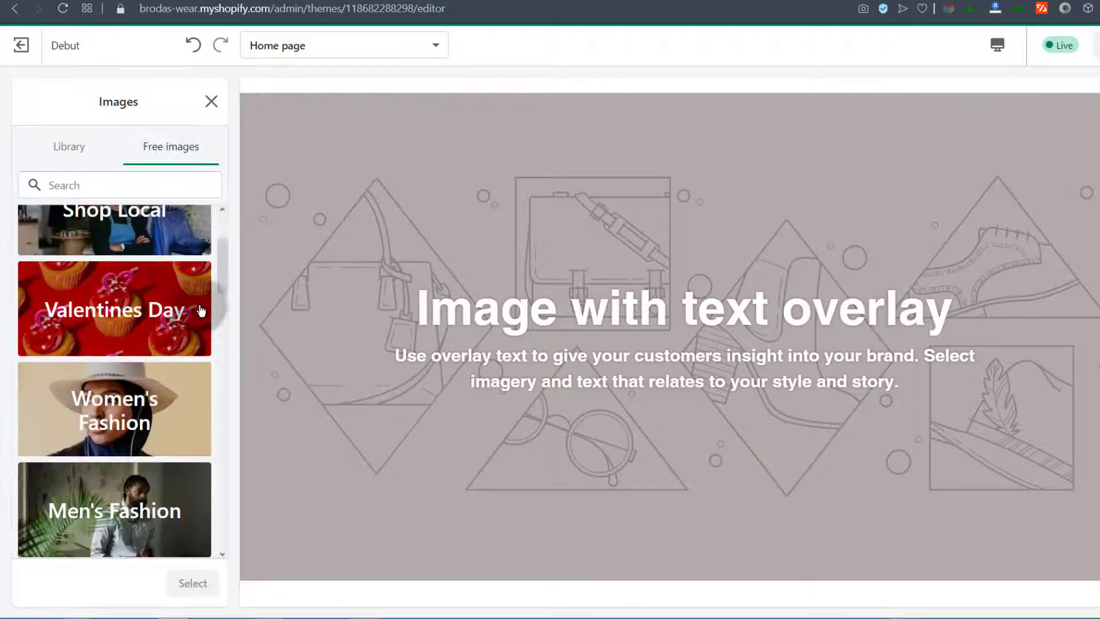
{"action": "left_click_drag", "start_coordinate": [226, 252], "coordinate": [214, 501]}
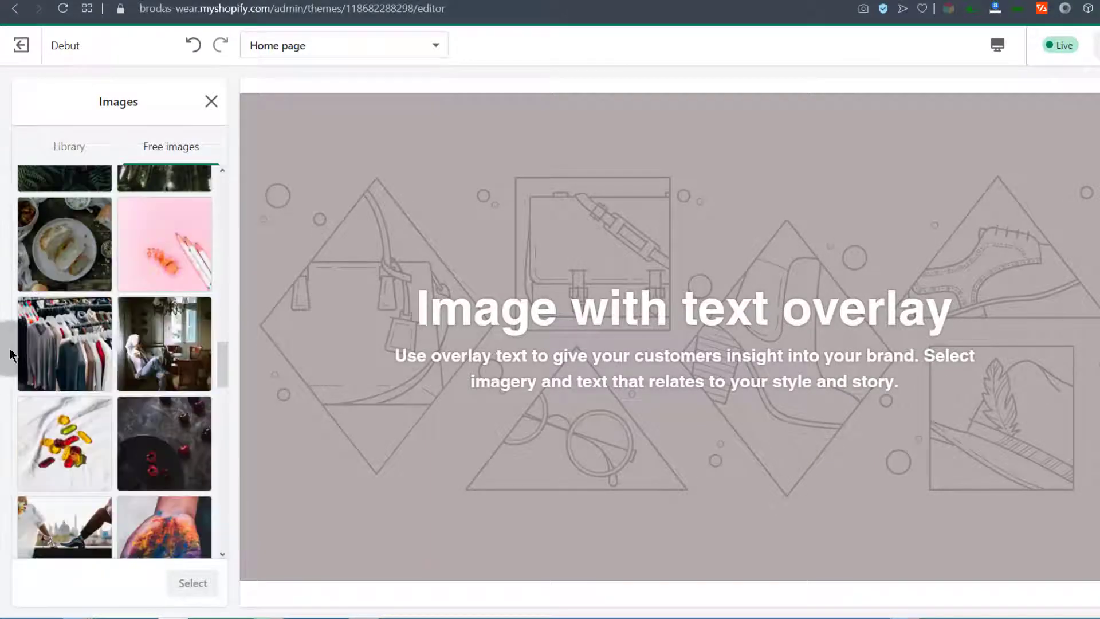
{"action": "left_click", "coordinate": [60, 349]}
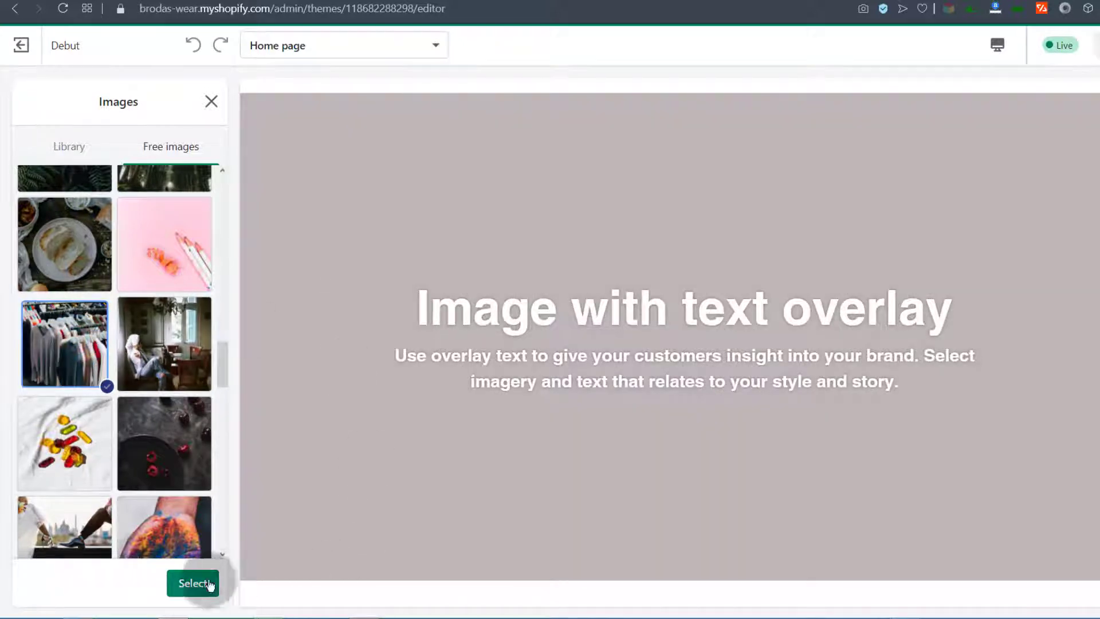
{"action": "left_click", "coordinate": [192, 590]}
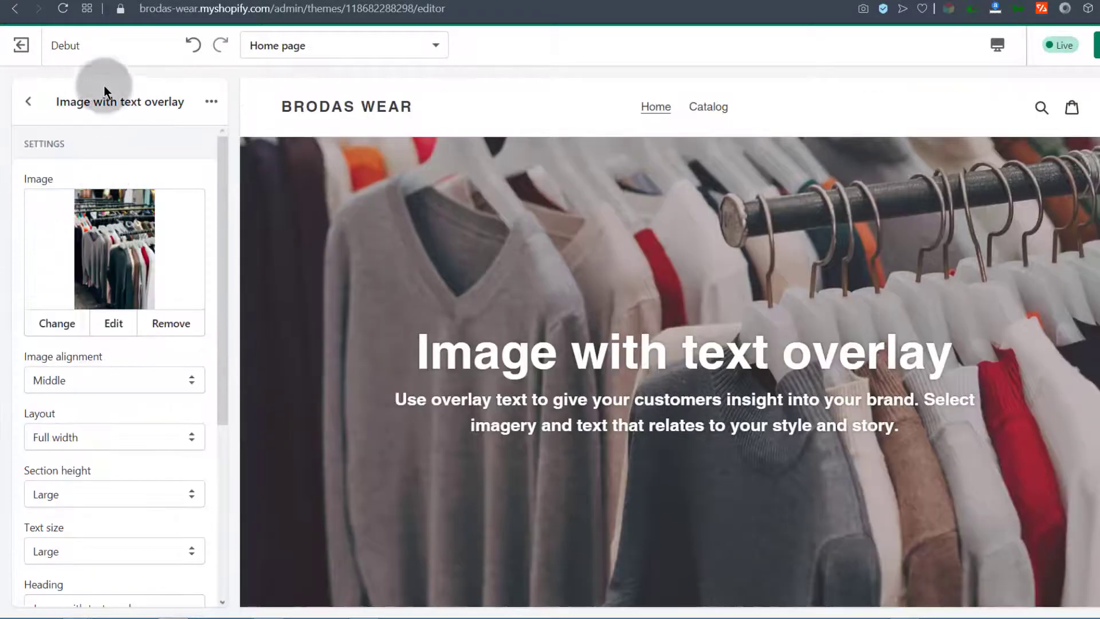
Set the image alignment of the Image with text overlay section to Top.
{"action": "scroll", "coordinate": [101, 400], "scroll_direction": "down", "scroll_amount": 1}
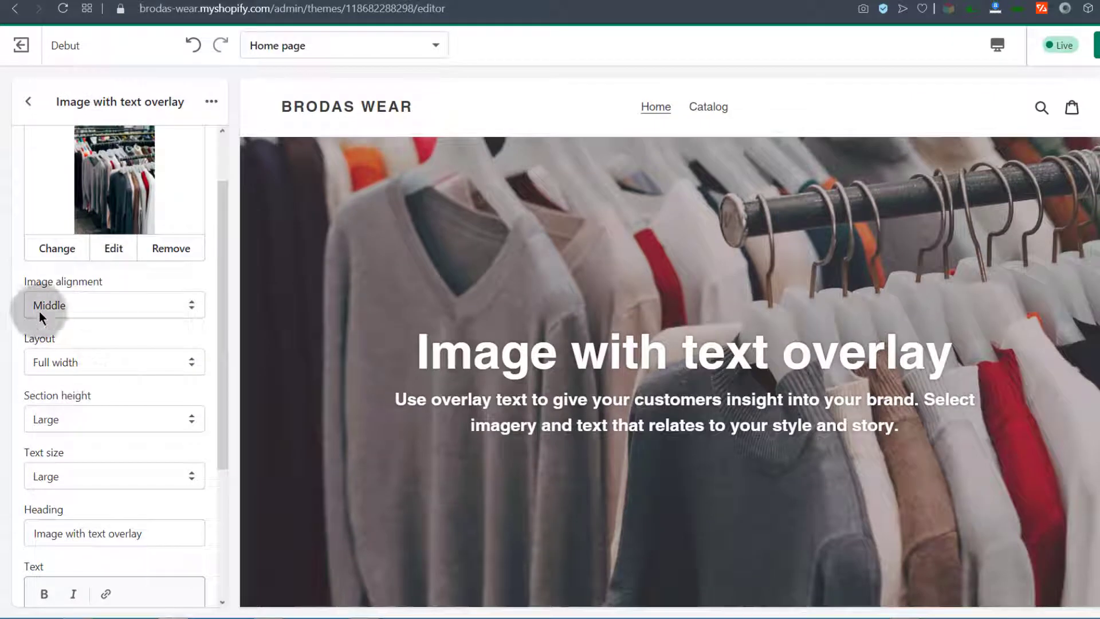
{"action": "left_click", "coordinate": [98, 302]}
{"action": "left_click", "coordinate": [67, 325]}
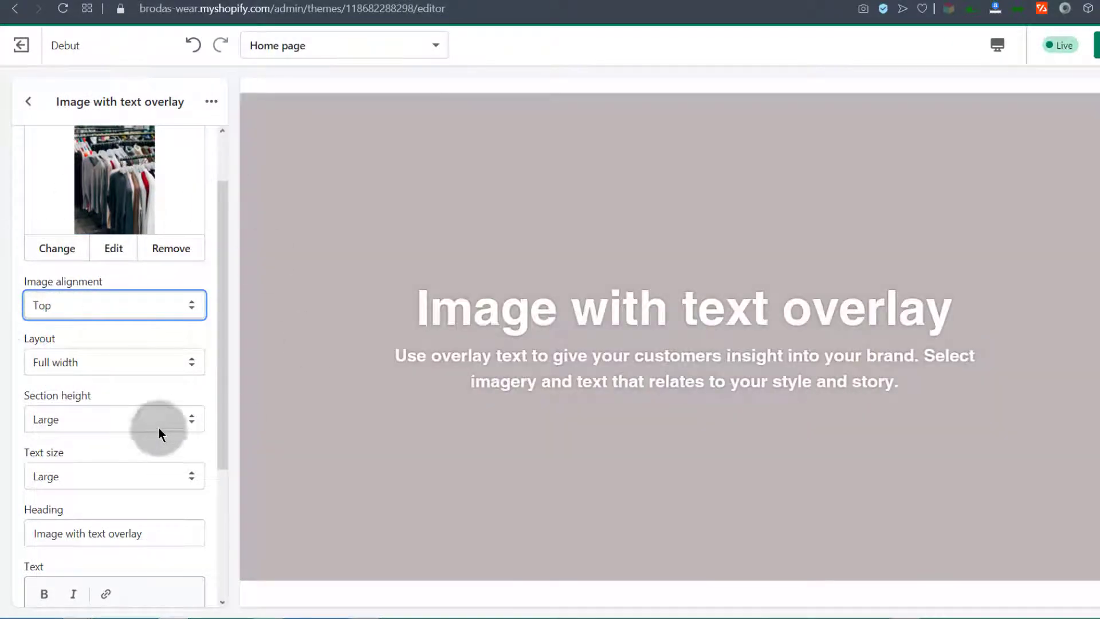
Examine the overlay section's heading and text settings, highlighting the start of its text, and return to the section list.
{"action": "scroll", "coordinate": [81, 466], "scroll_direction": "down", "scroll_amount": 2}
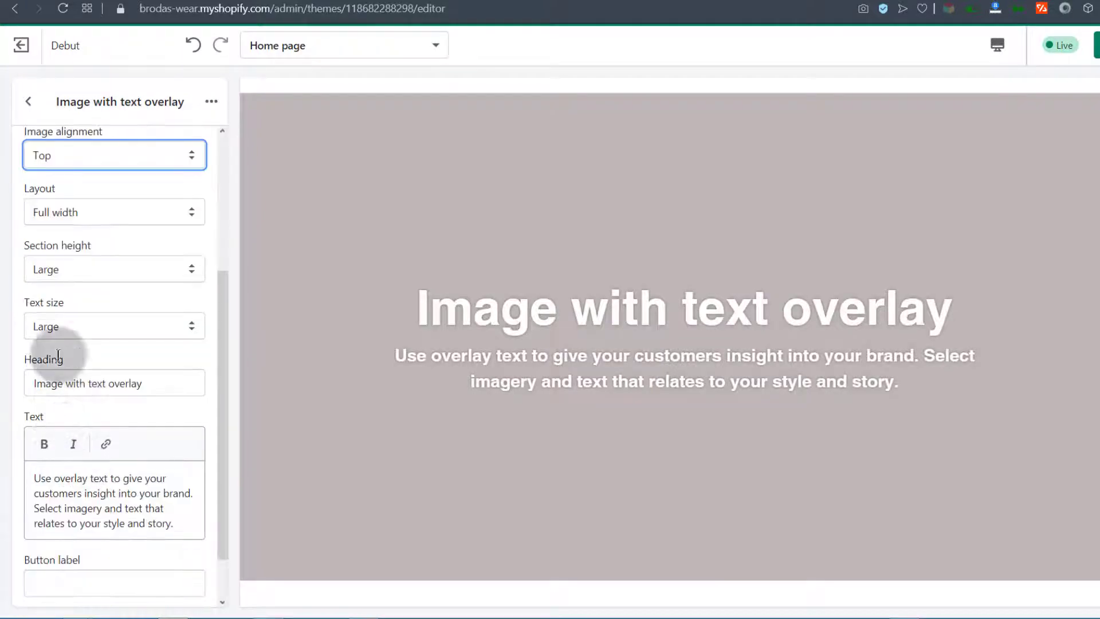
{"action": "left_click", "coordinate": [70, 481]}
{"action": "left_click_drag", "start_coordinate": [70, 481], "coordinate": [33, 479]}
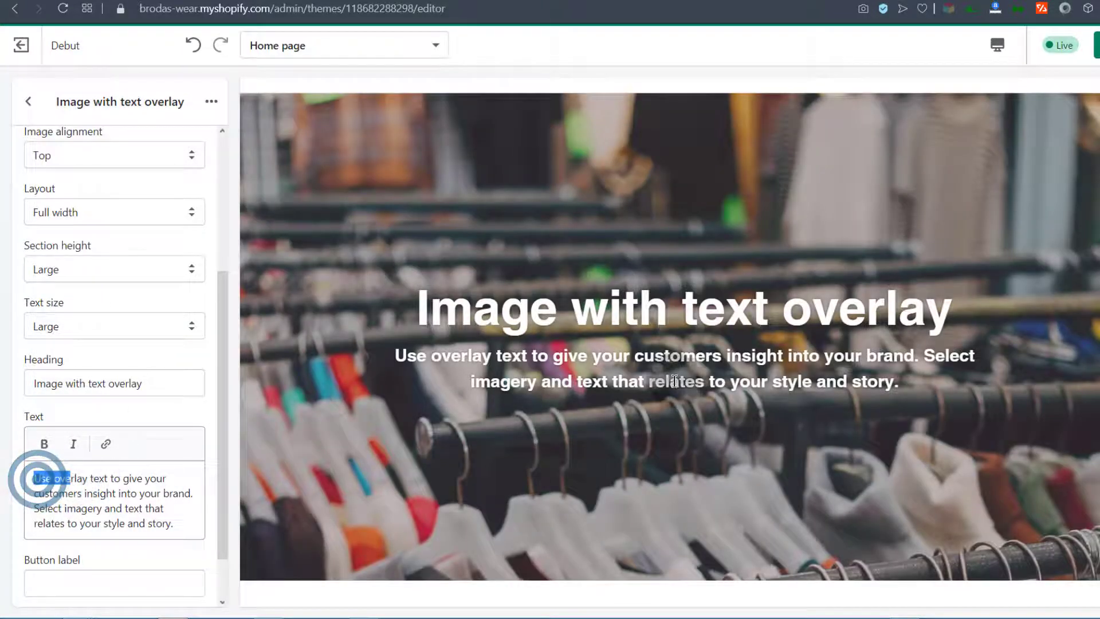
{"action": "left_click", "coordinate": [113, 496]}
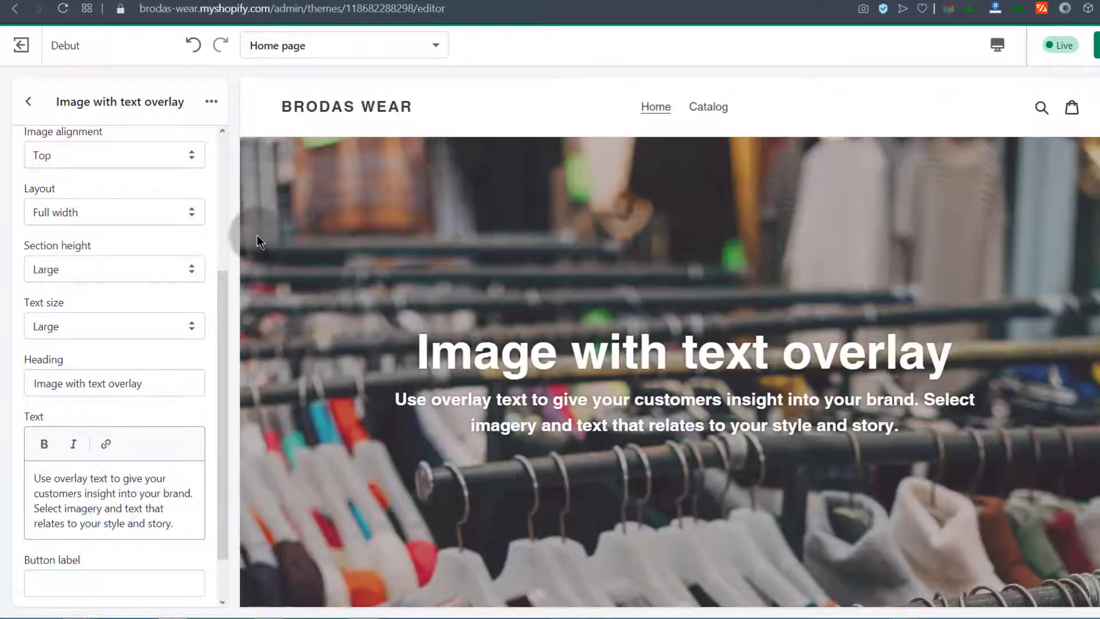
{"action": "left_click", "coordinate": [13, 108]}
Add a Slideshow section to the home page.
{"action": "scroll", "coordinate": [93, 226], "scroll_direction": "down", "scroll_amount": 3}
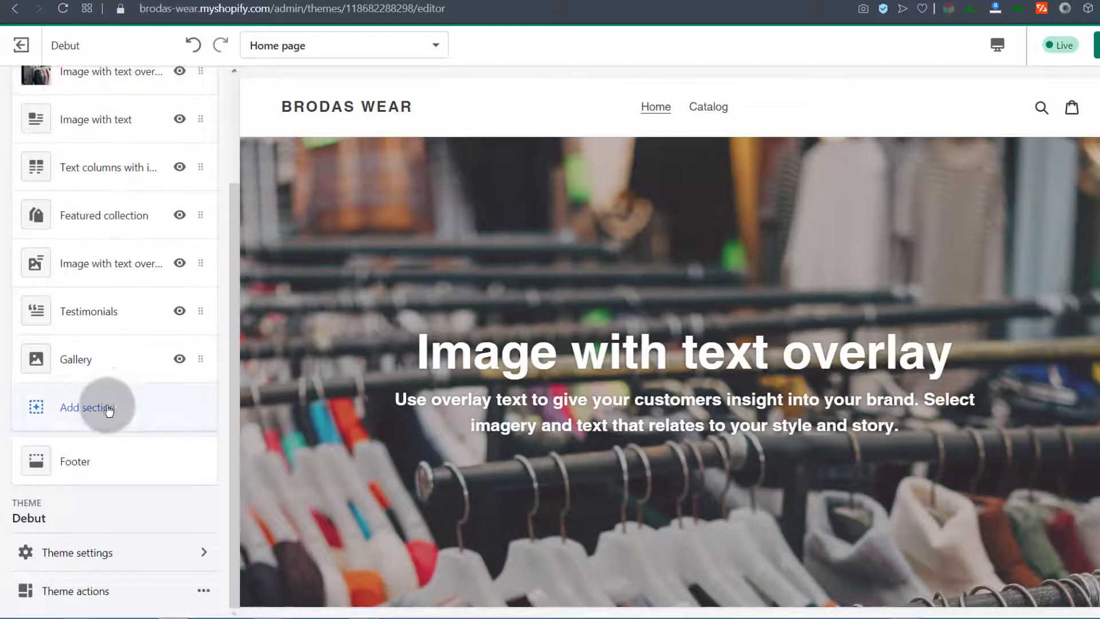
{"action": "left_click", "coordinate": [82, 406]}
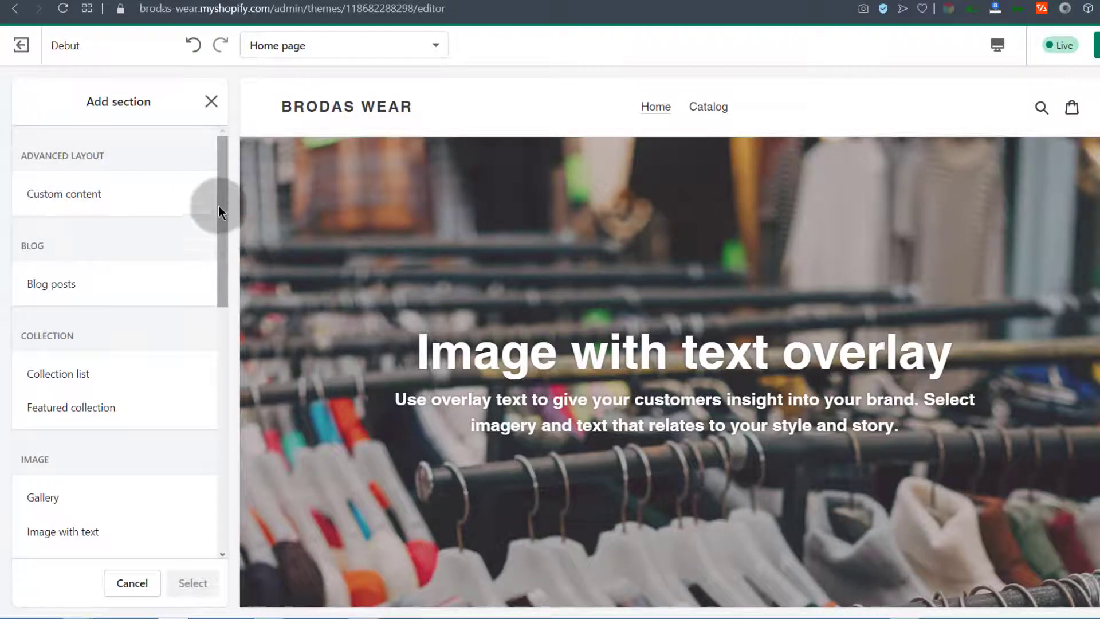
{"action": "left_click_drag", "start_coordinate": [219, 206], "coordinate": [219, 281]}
{"action": "left_click", "coordinate": [37, 433]}
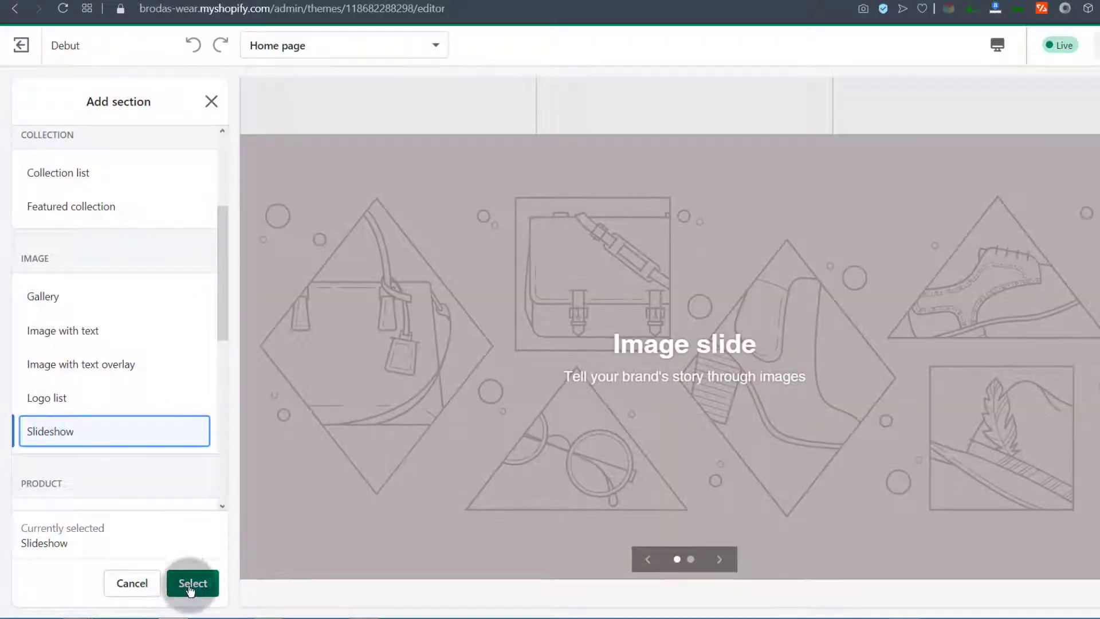
{"action": "left_click", "coordinate": [191, 584]}
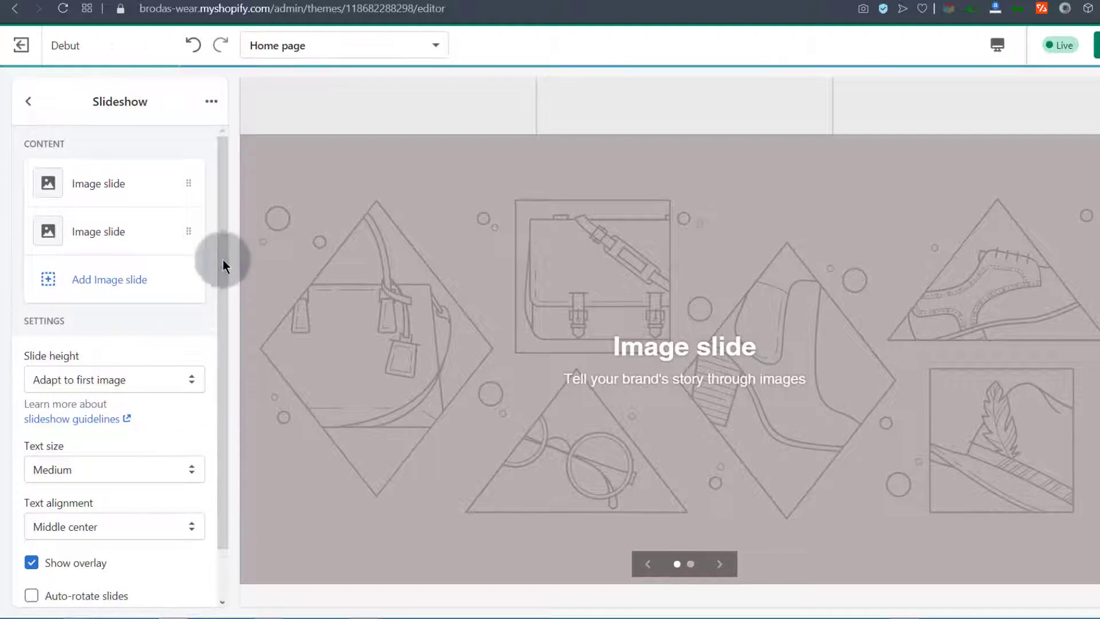
Assign the clothing rack photo from the image library to the slideshow's first image slide.
{"action": "left_click", "coordinate": [32, 103]}
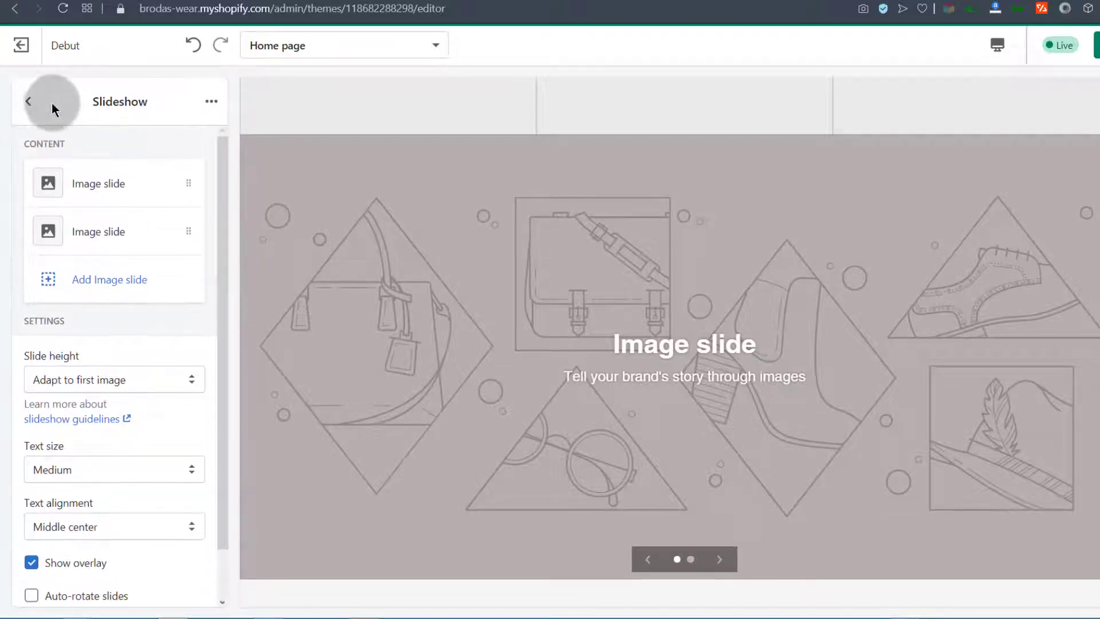
{"action": "left_click", "coordinate": [86, 183]}
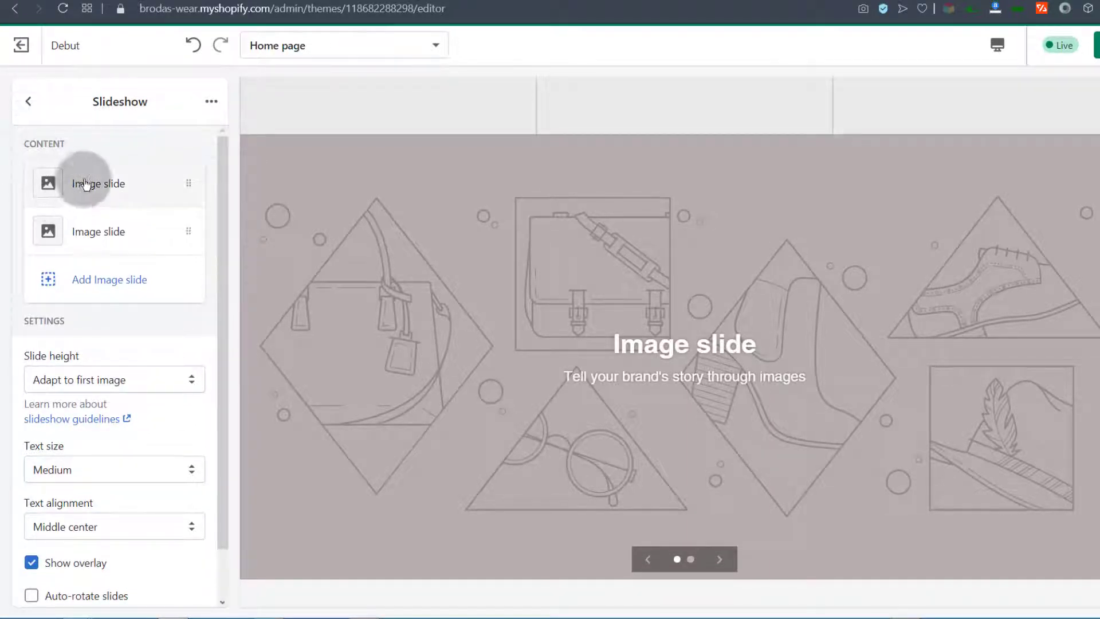
{"action": "left_click", "coordinate": [99, 183]}
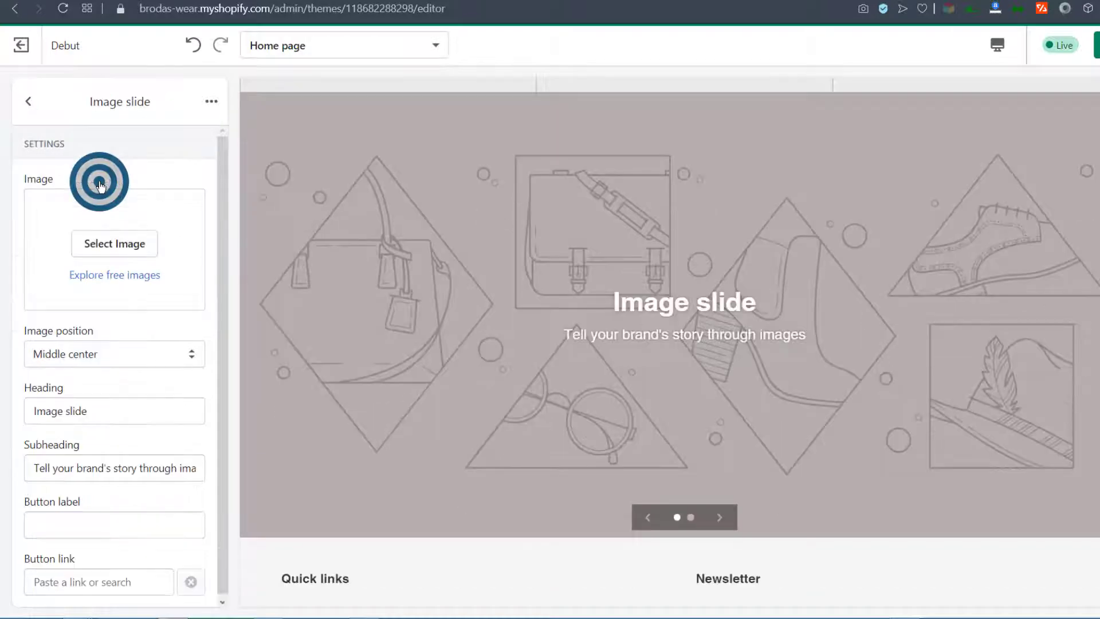
{"action": "left_click", "coordinate": [108, 256]}
{"action": "left_click", "coordinate": [163, 221]}
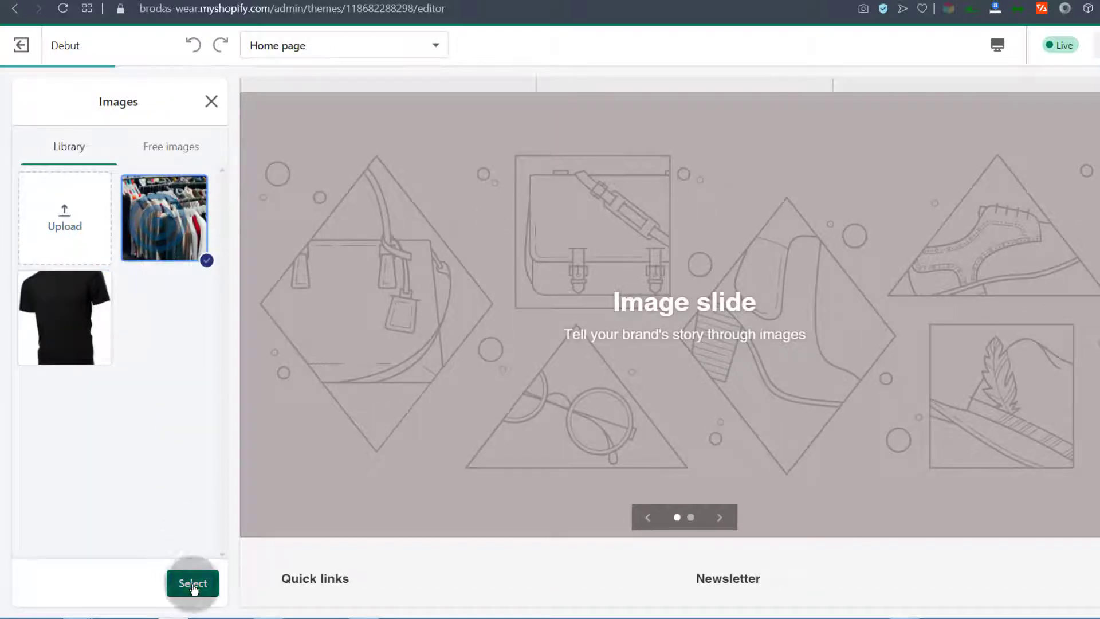
{"action": "left_click", "coordinate": [192, 583]}
Examine the first slide's heading, subheading and button label settings against the preview, and return to the slideshow settings.
{"action": "scroll", "coordinate": [73, 516], "scroll_direction": "down", "scroll_amount": 1}
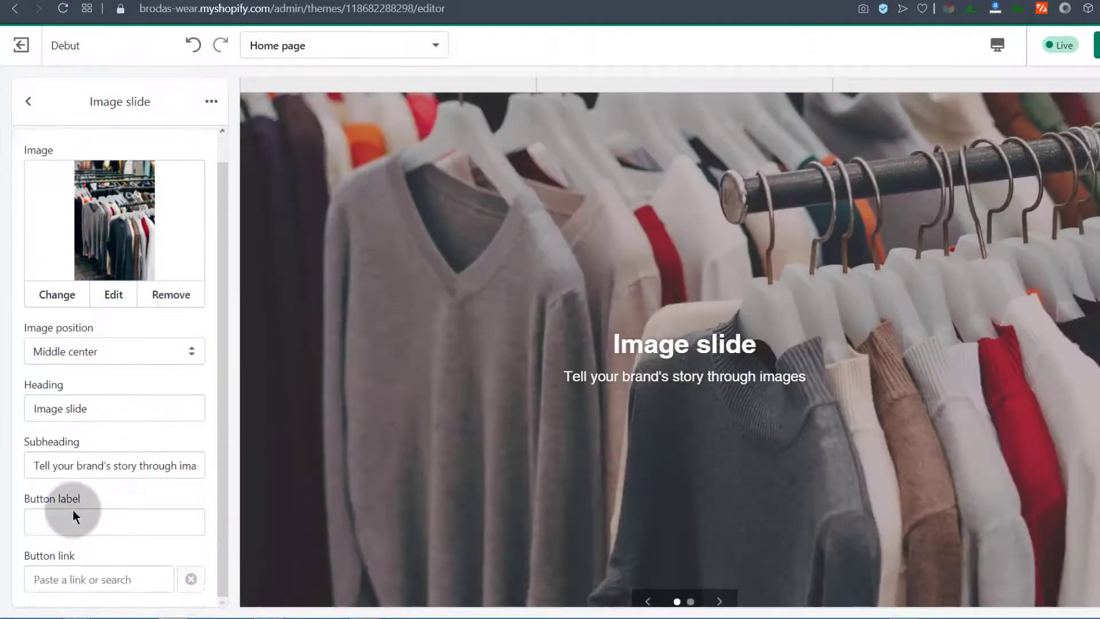
{"action": "left_click_drag", "start_coordinate": [37, 466], "coordinate": [229, 456]}
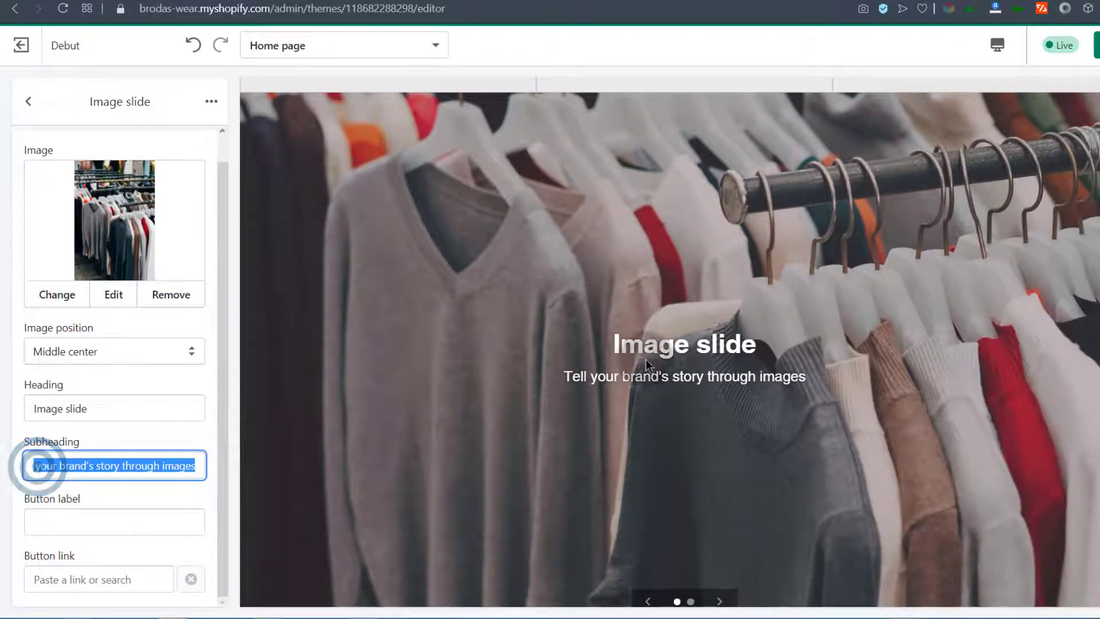
{"action": "left_click_drag", "start_coordinate": [567, 376], "coordinate": [727, 383]}
{"action": "left_click", "coordinate": [81, 406]}
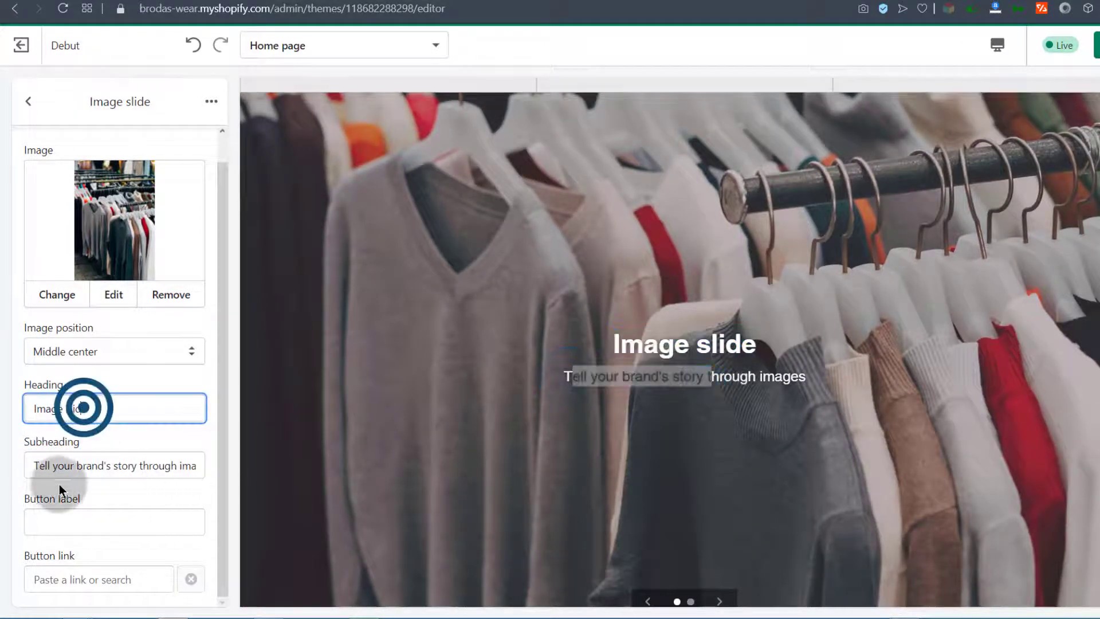
{"action": "left_click", "coordinate": [62, 483]}
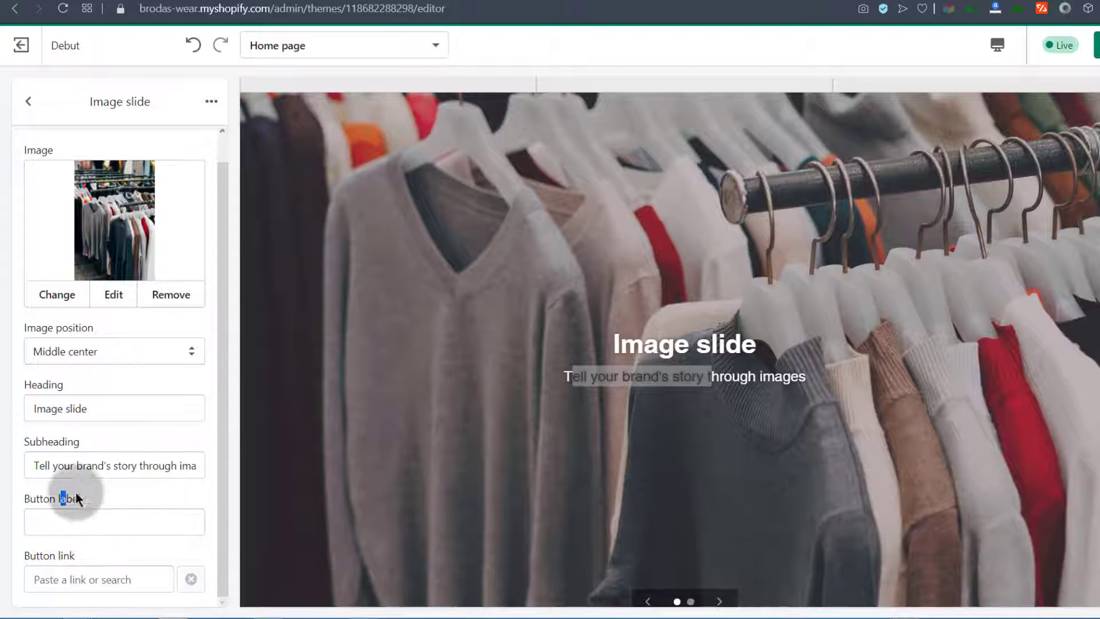
{"action": "left_click", "coordinate": [33, 113]}
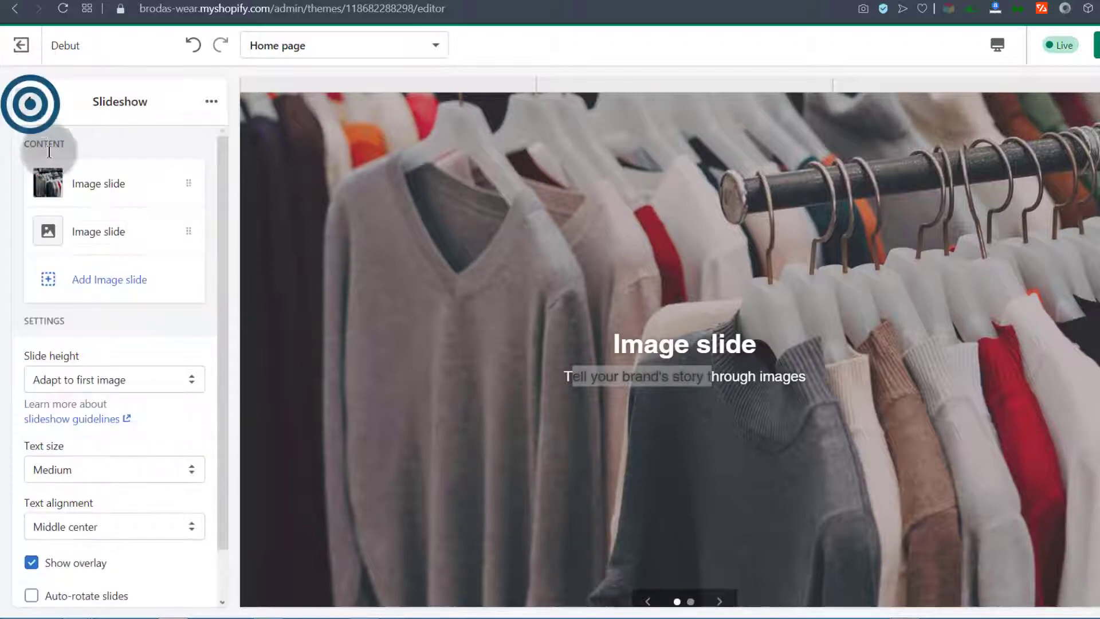
Assign the free photo of dark shirts on wooden hangers to the second image slide and return to the slideshow settings.
{"action": "left_click", "coordinate": [91, 229]}
{"action": "left_click", "coordinate": [139, 264]}
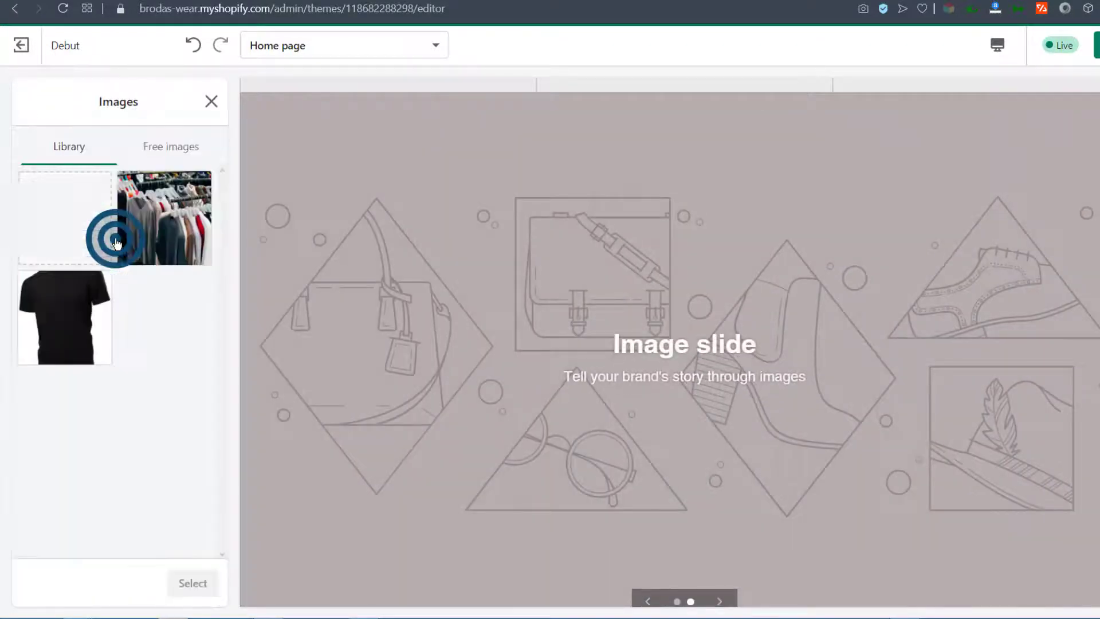
{"action": "left_click", "coordinate": [157, 224]}
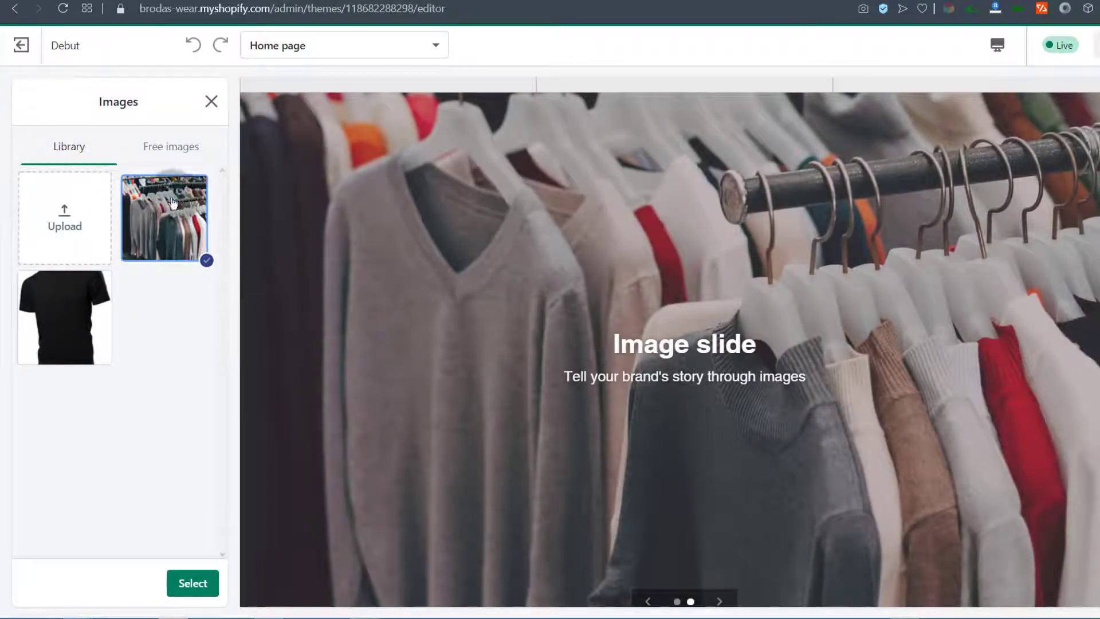
{"action": "left_click", "coordinate": [167, 147]}
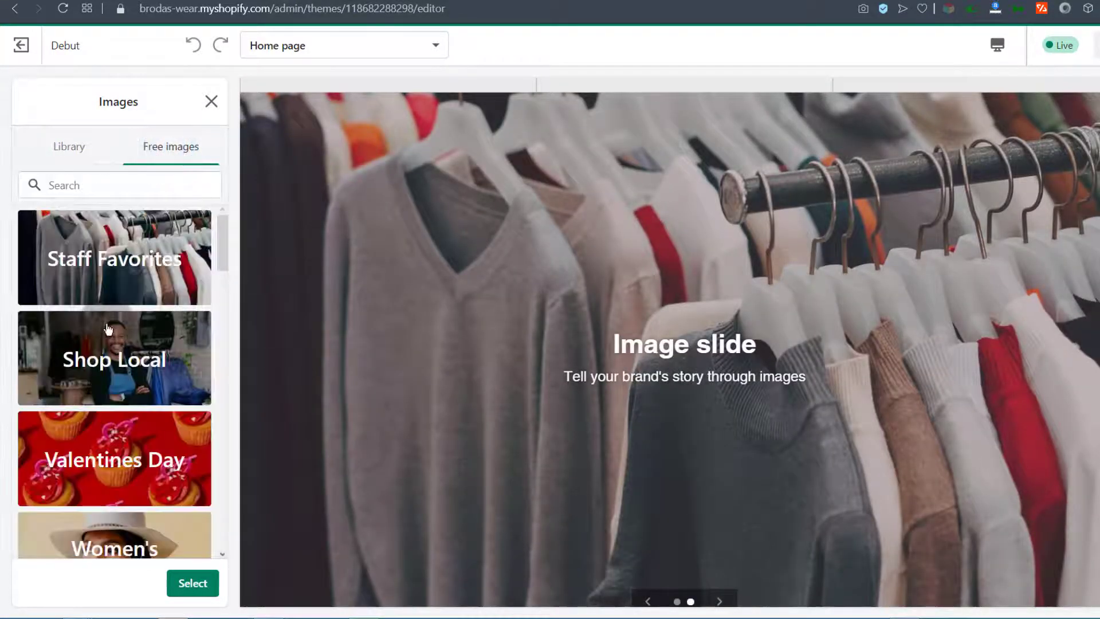
{"action": "left_click", "coordinate": [106, 360]}
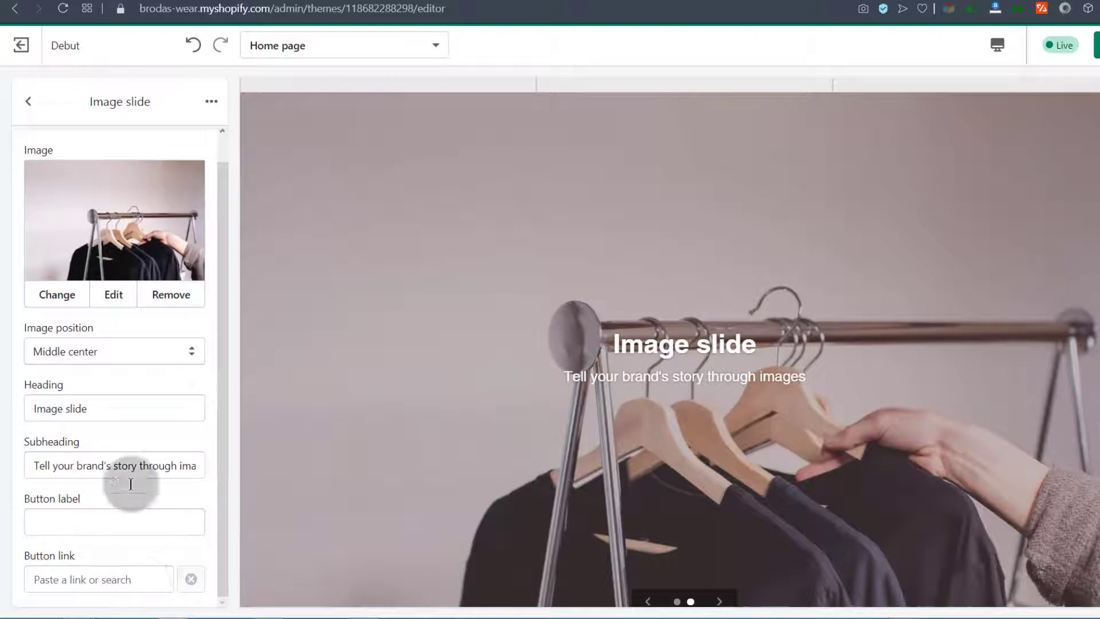
{"action": "left_click", "coordinate": [33, 101]}
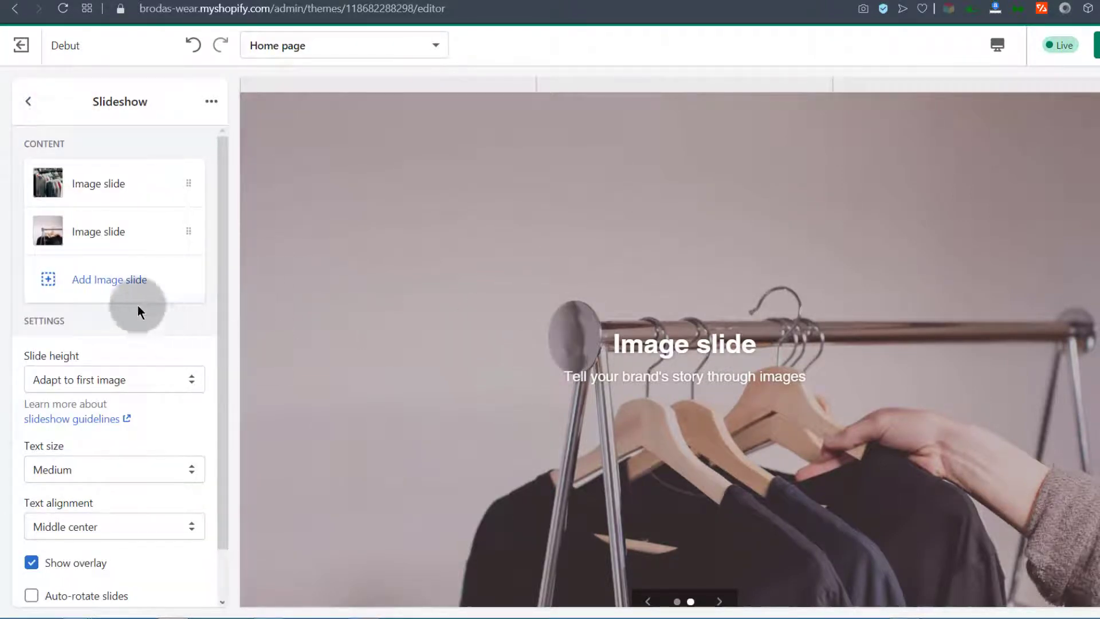
Turn on auto-rotation for the slideshow with slides changing every 5 seconds, and return to the home page sections.
{"action": "scroll", "coordinate": [104, 499], "scroll_direction": "down", "scroll_amount": 1}
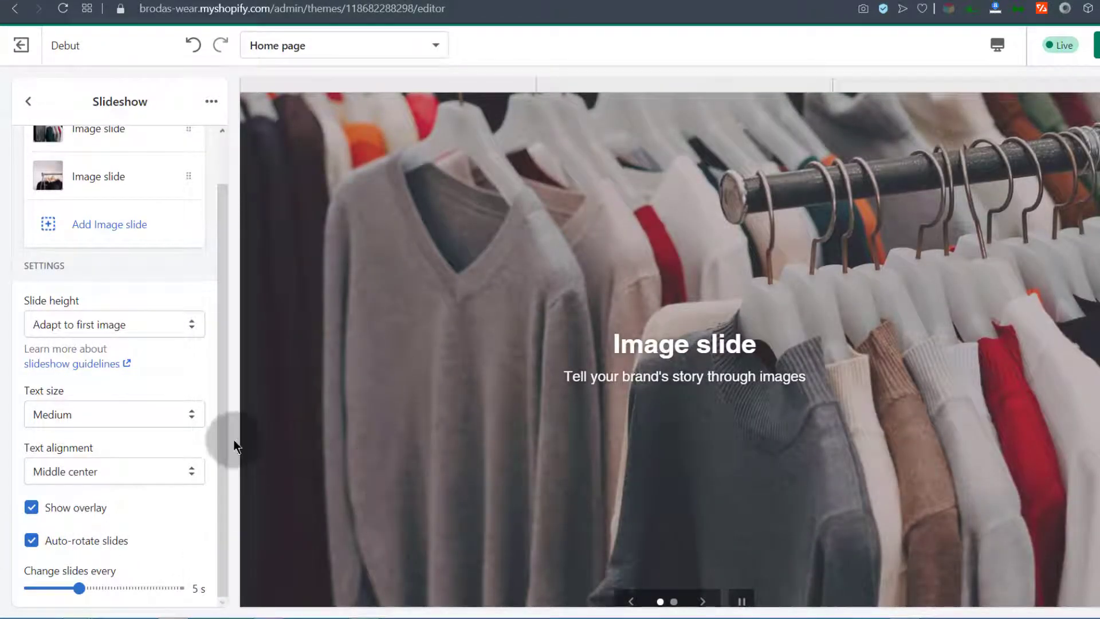
{"action": "left_click", "coordinate": [222, 423]}
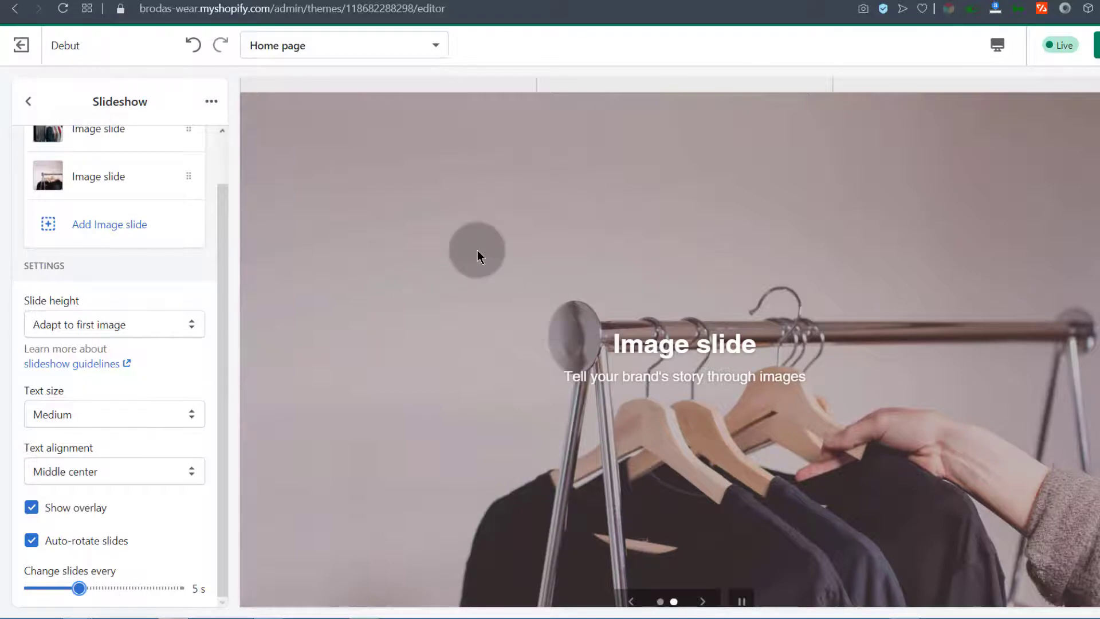
{"action": "left_click", "coordinate": [29, 97]}
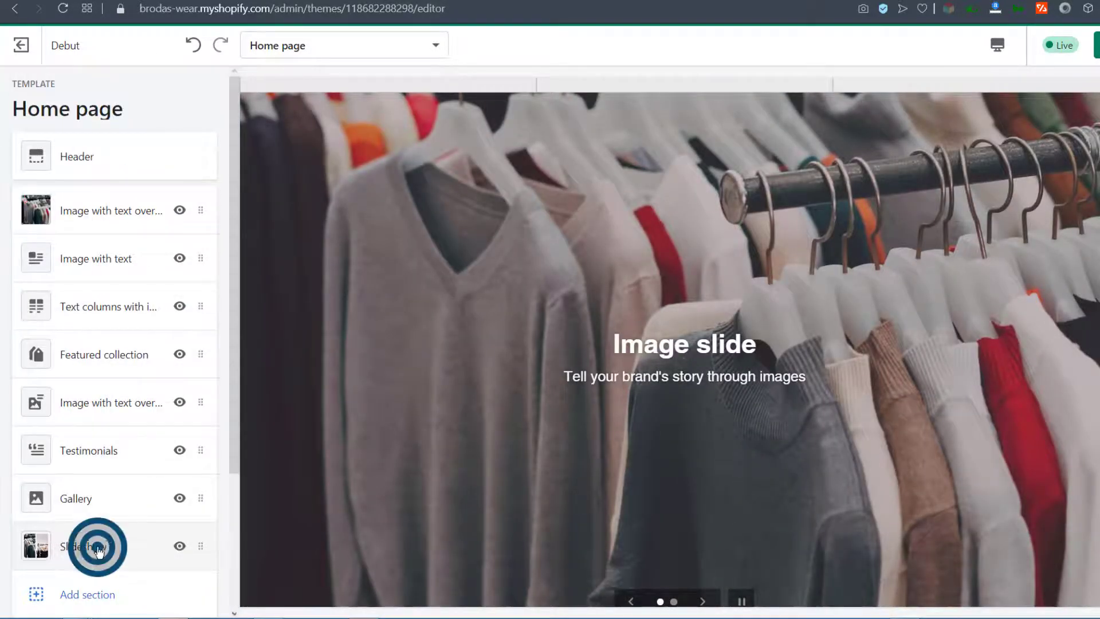
Move the Slideshow section to directly below the Header and check its placement in the page preview.
{"action": "left_click_drag", "start_coordinate": [98, 551], "coordinate": [98, 197]}
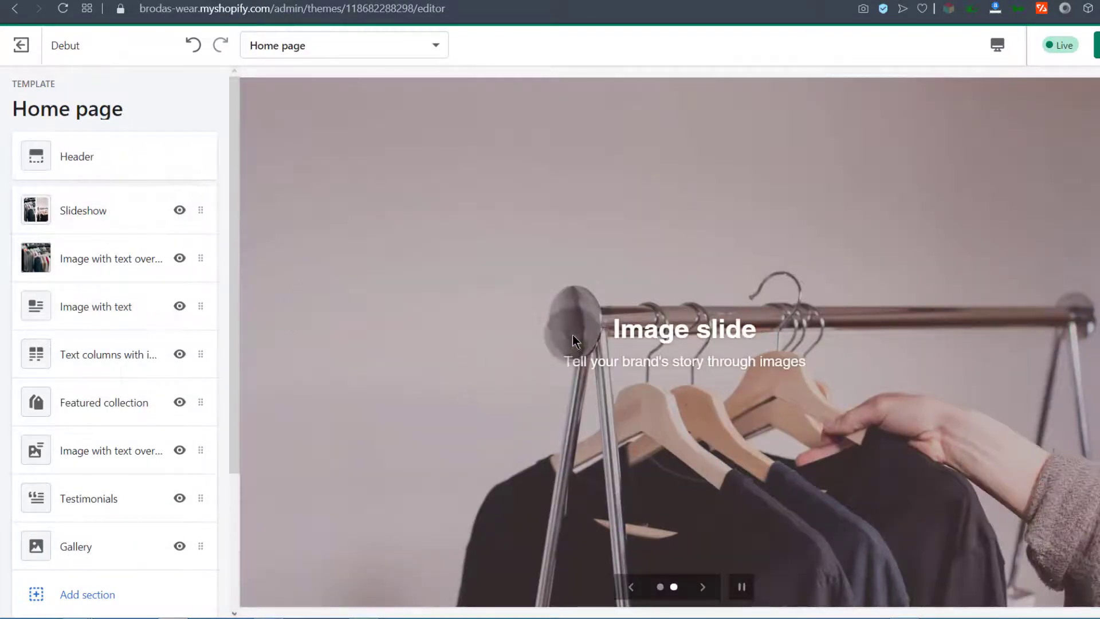
{"action": "scroll", "coordinate": [572, 334], "scroll_direction": "down", "scroll_amount": 12}
{"action": "scroll", "coordinate": [570, 333], "scroll_direction": "up", "scroll_amount": 13}
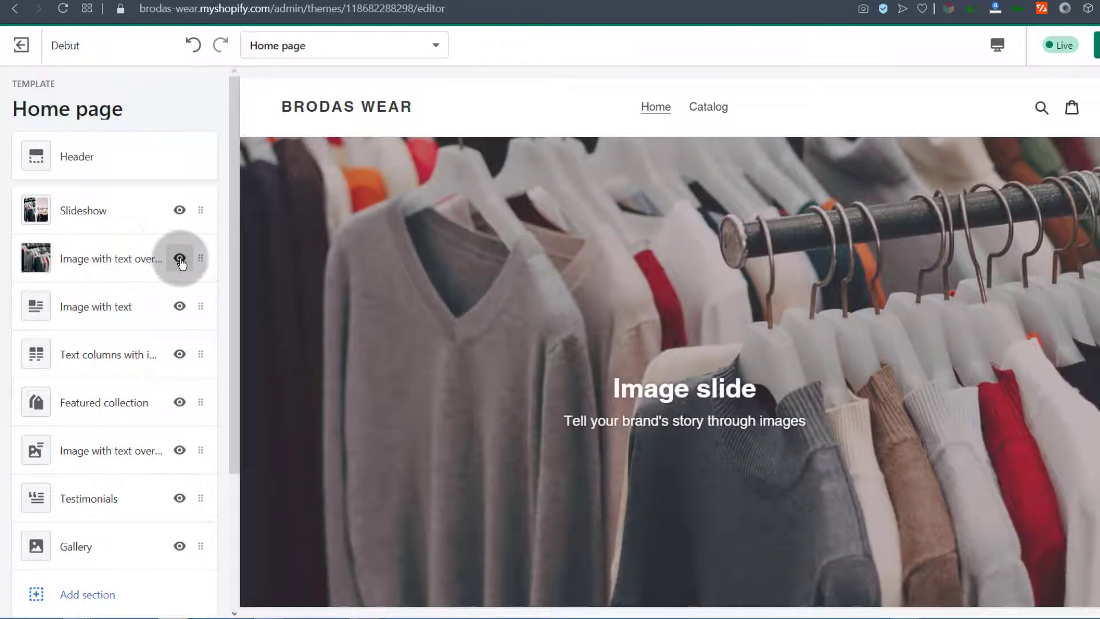
Hide the Image with text overlay section below the slideshow, and remove that section from the home page.
{"action": "left_click", "coordinate": [180, 259]}
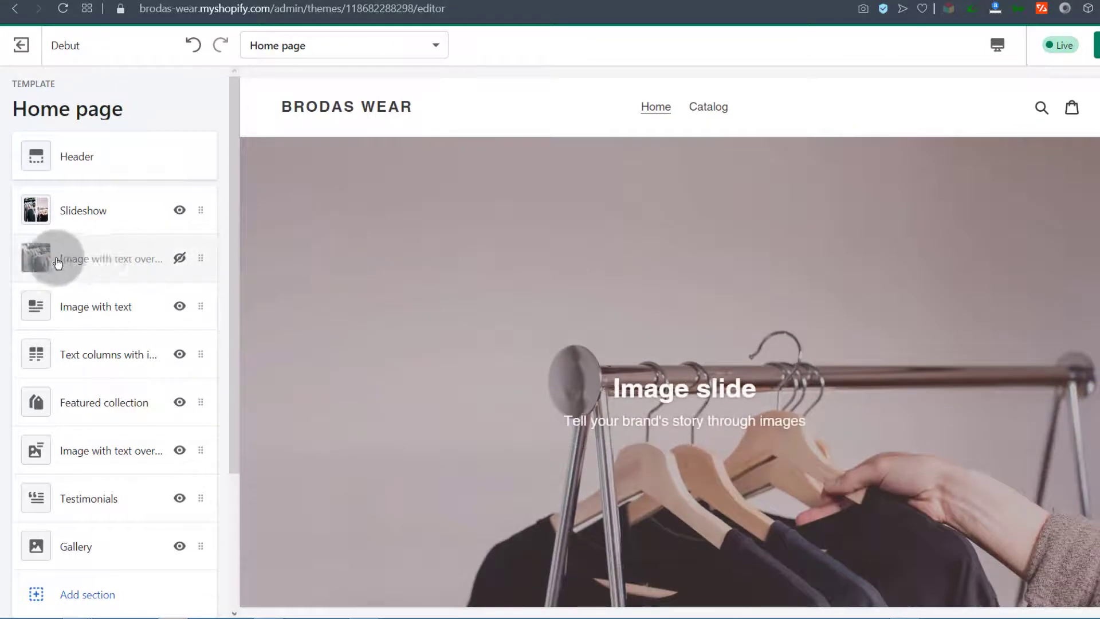
{"action": "left_click", "coordinate": [97, 265]}
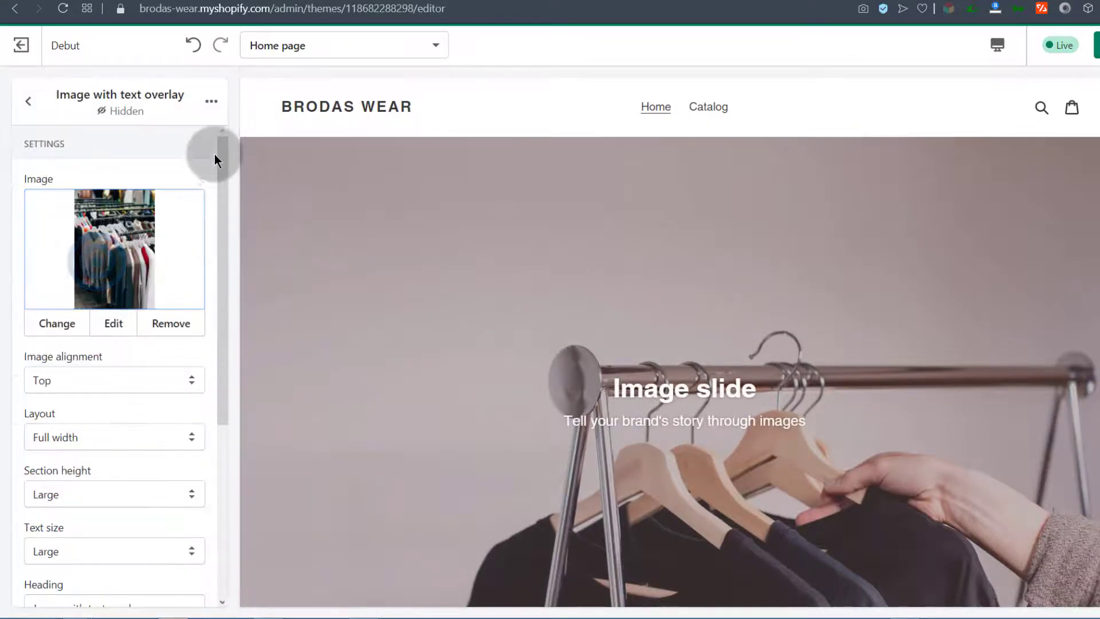
{"action": "left_click", "coordinate": [213, 98]}
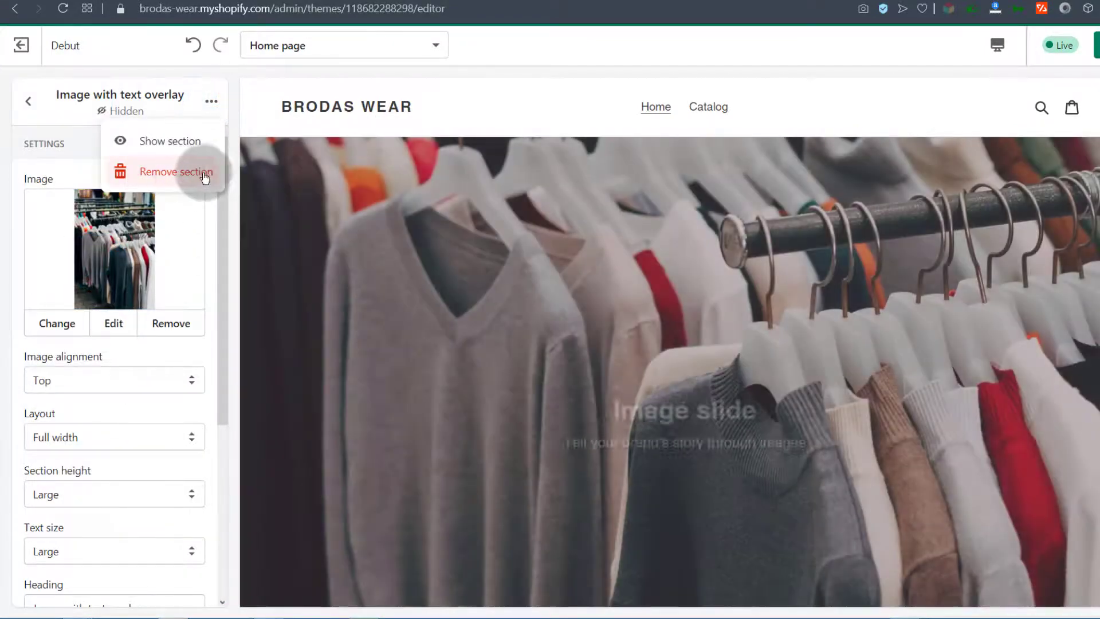
{"action": "left_click", "coordinate": [179, 173]}
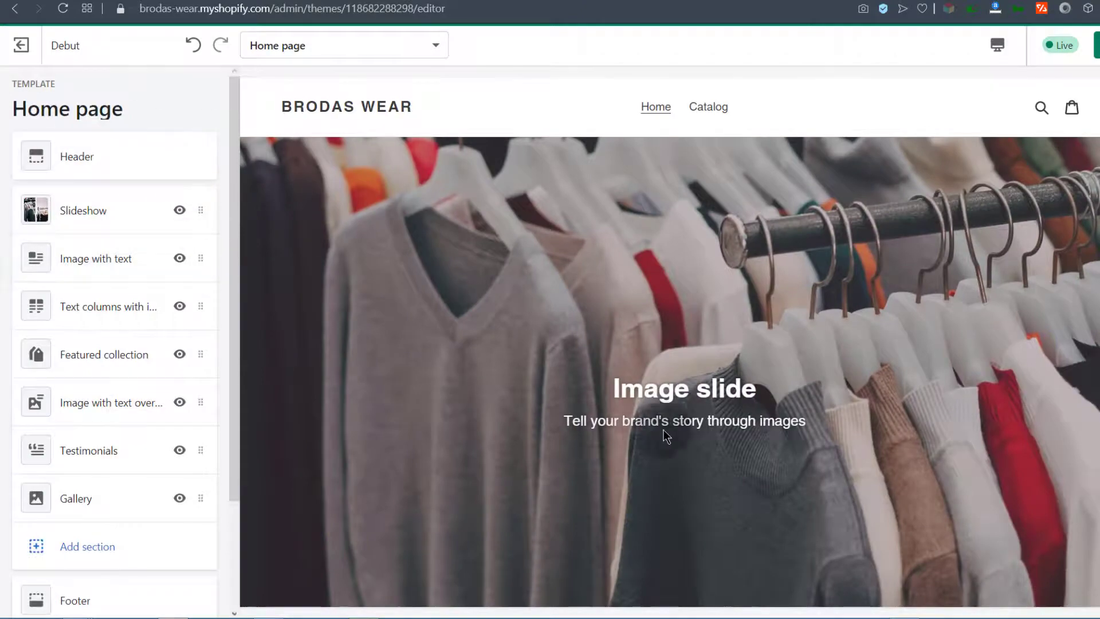
Review the home page preview from the slideshow through the featured collection and testimonials, and inspect the Footer settings.
{"action": "scroll", "coordinate": [667, 401], "scroll_direction": "down", "scroll_amount": 5}
{"action": "scroll", "coordinate": [672, 380], "scroll_direction": "down", "scroll_amount": 6}
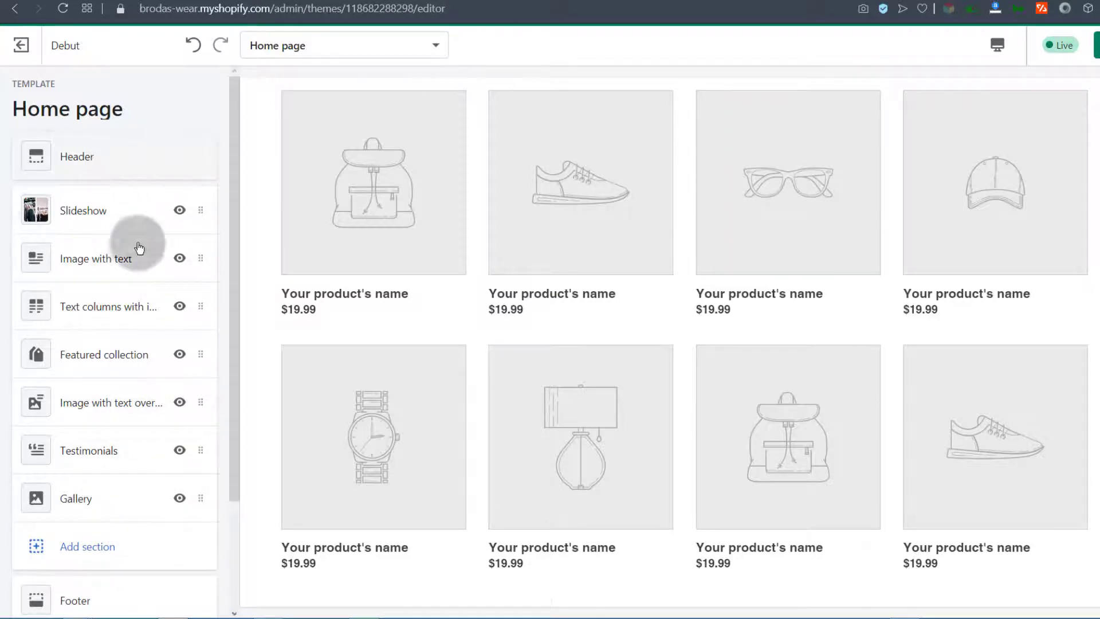
{"action": "scroll", "coordinate": [393, 438], "scroll_direction": "up", "scroll_amount": 2}
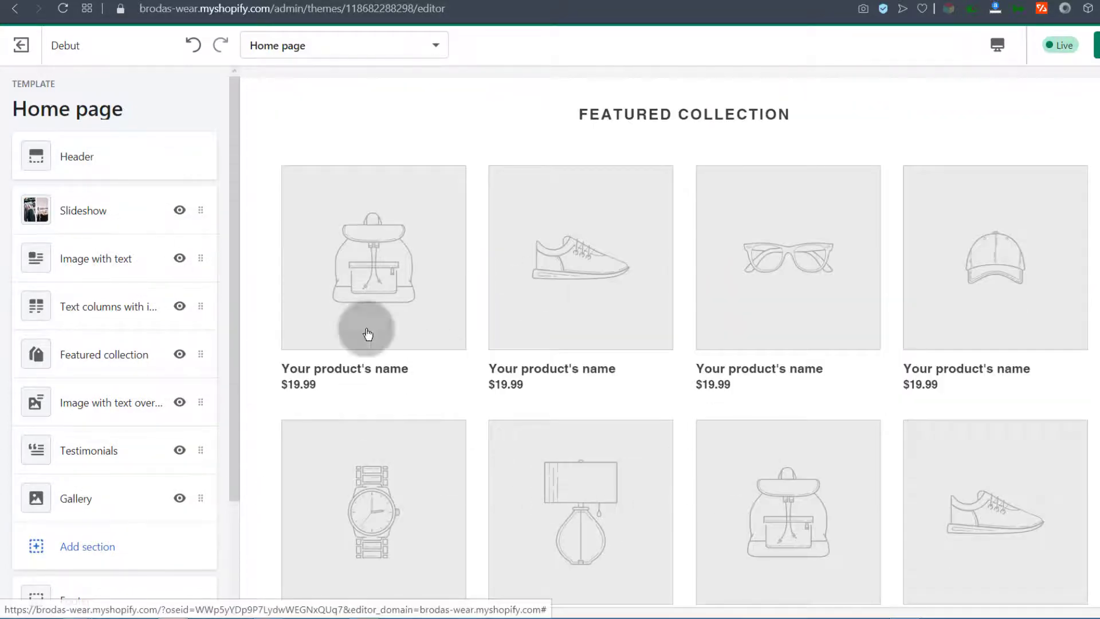
{"action": "scroll", "coordinate": [504, 418], "scroll_direction": "down", "scroll_amount": 3}
{"action": "scroll", "coordinate": [491, 361], "scroll_direction": "down", "scroll_amount": 3}
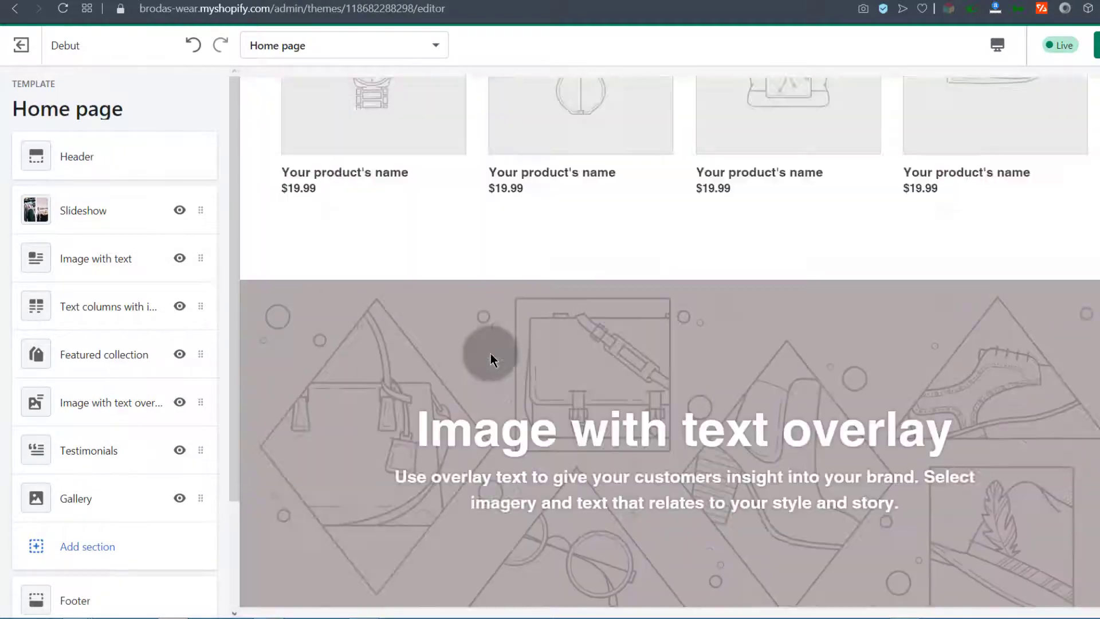
{"action": "scroll", "coordinate": [494, 350], "scroll_direction": "up", "scroll_amount": 12}
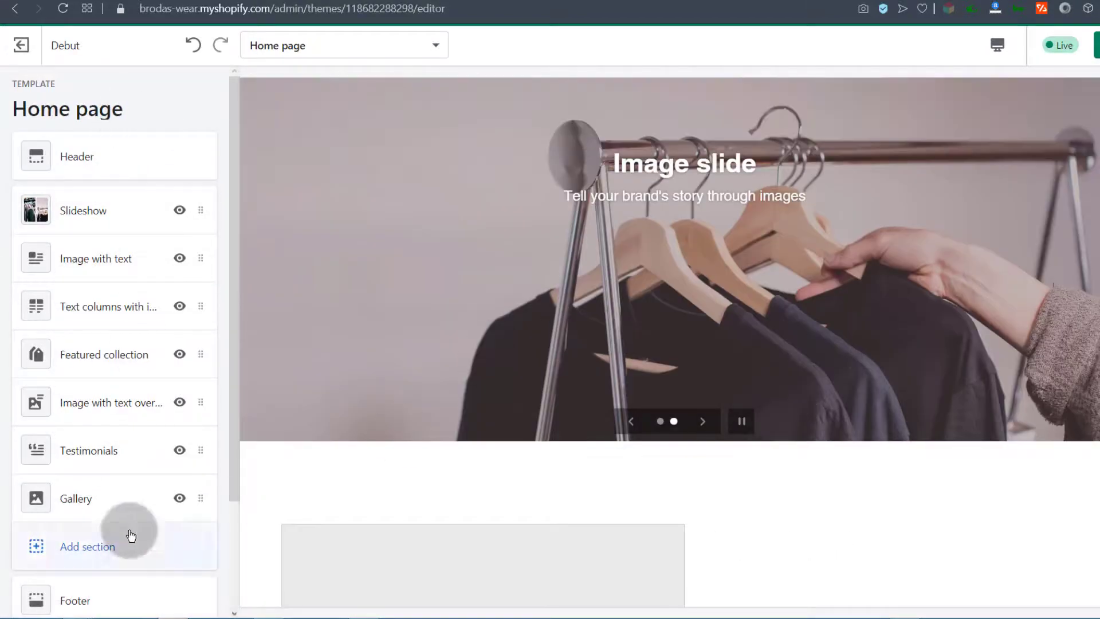
{"action": "scroll", "coordinate": [120, 524], "scroll_direction": "down", "scroll_amount": 3}
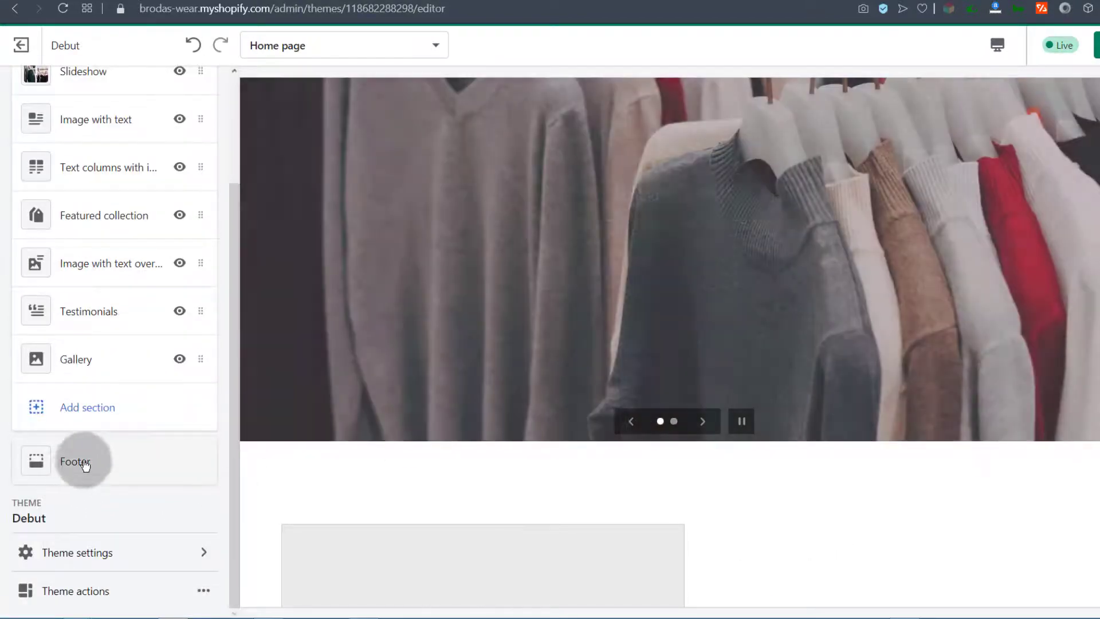
{"action": "left_click", "coordinate": [85, 460]}
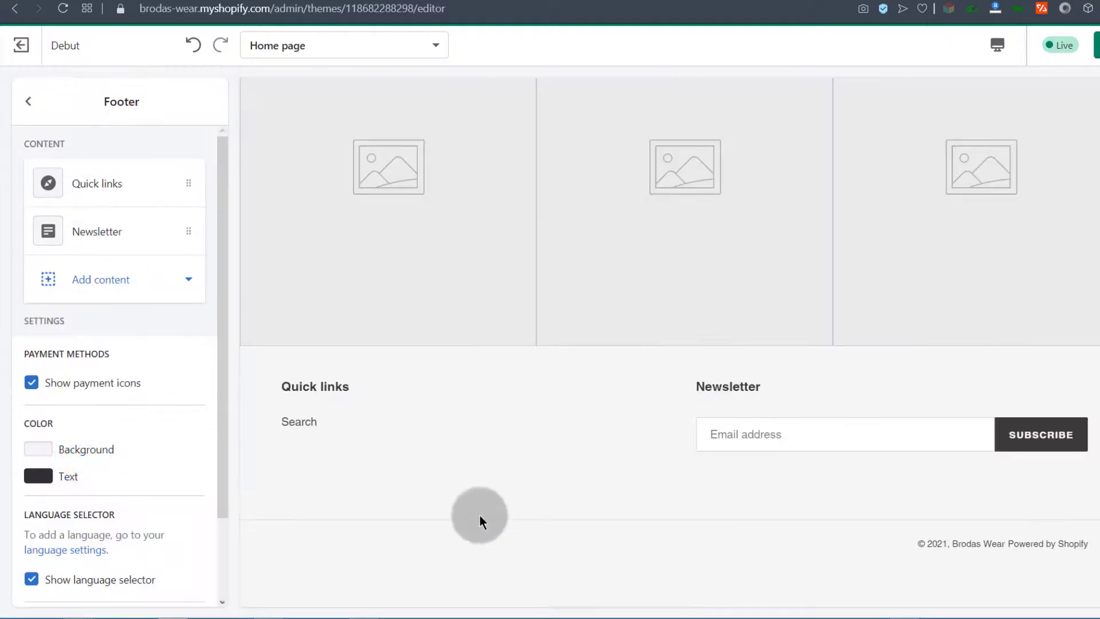
{"action": "left_click", "coordinate": [33, 106]}
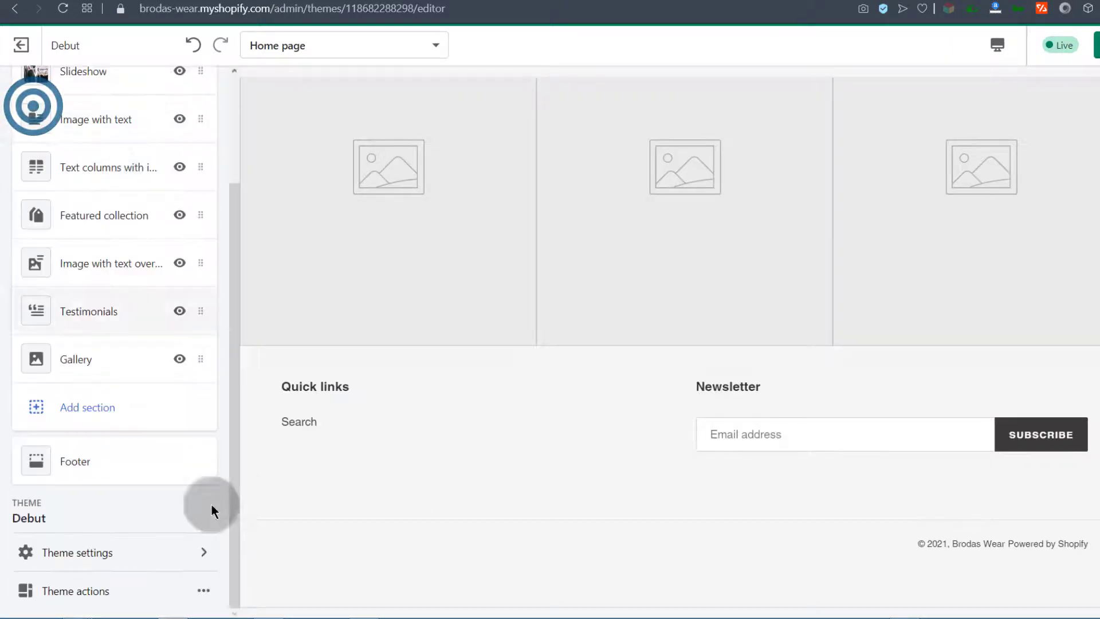
{"action": "left_click_drag", "start_coordinate": [232, 386], "coordinate": [78, 67]}
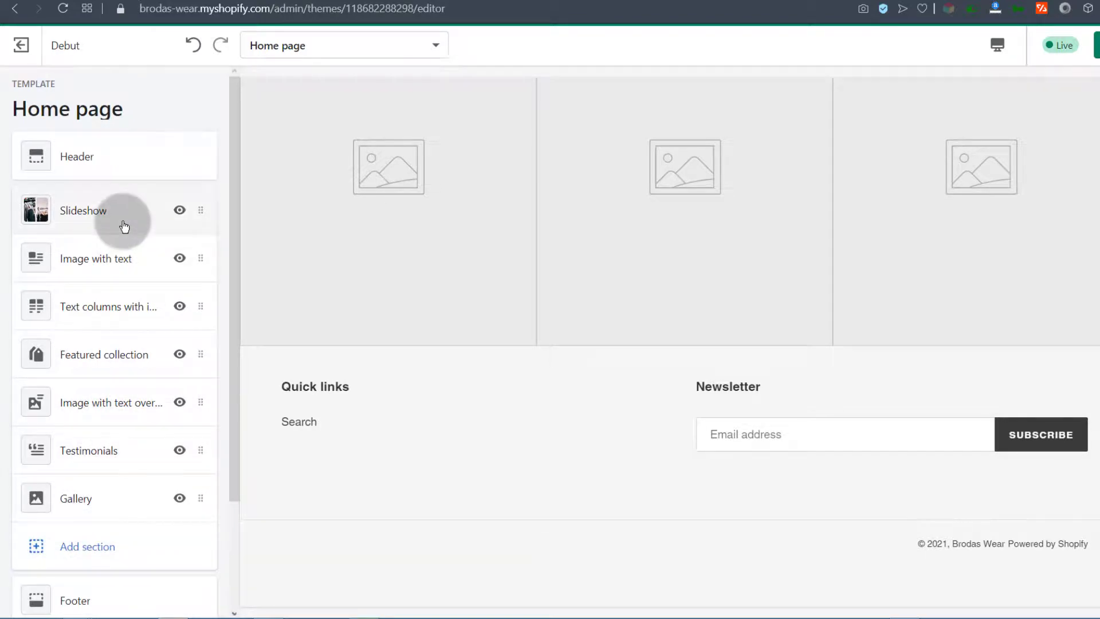
{"action": "scroll", "coordinate": [401, 346], "scroll_direction": "up", "scroll_amount": 15}
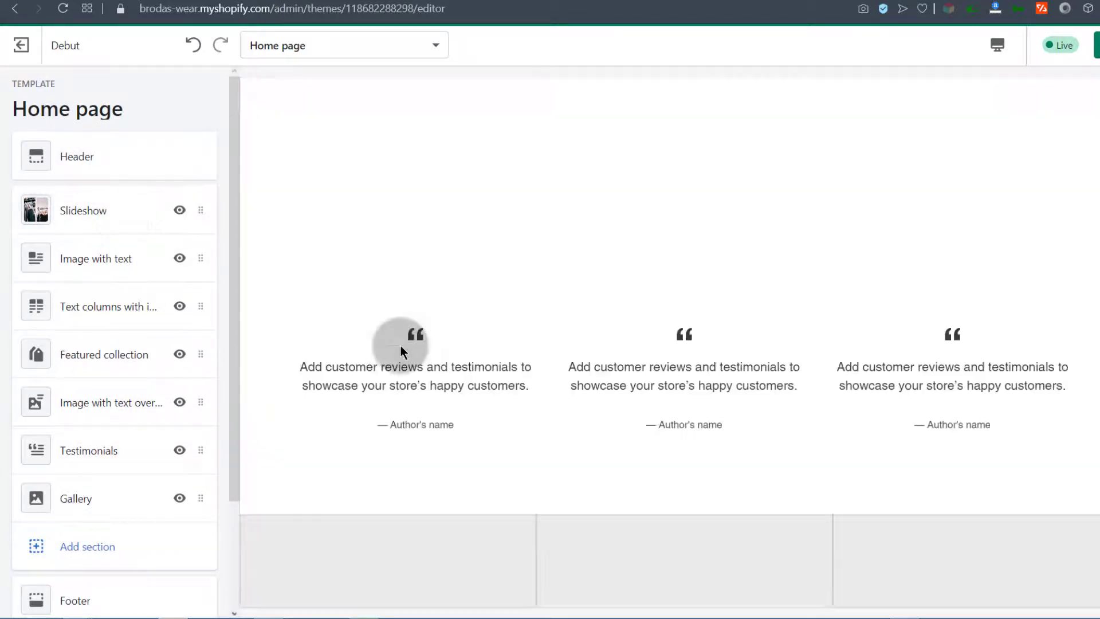
{"action": "scroll", "coordinate": [401, 345], "scroll_direction": "up", "scroll_amount": 8}
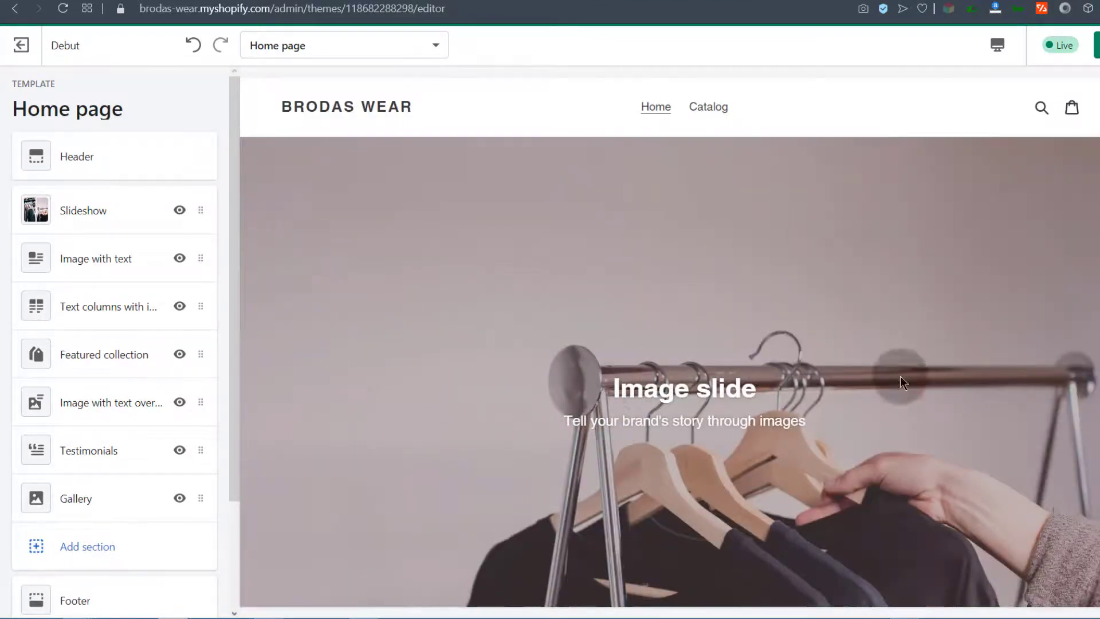
Open the storefront home page in a separate browser tab, and save the home page changes in the theme editor.
{"action": "middle_click", "coordinate": [322, 103]}
{"action": "left_click", "coordinate": [254, 0]}
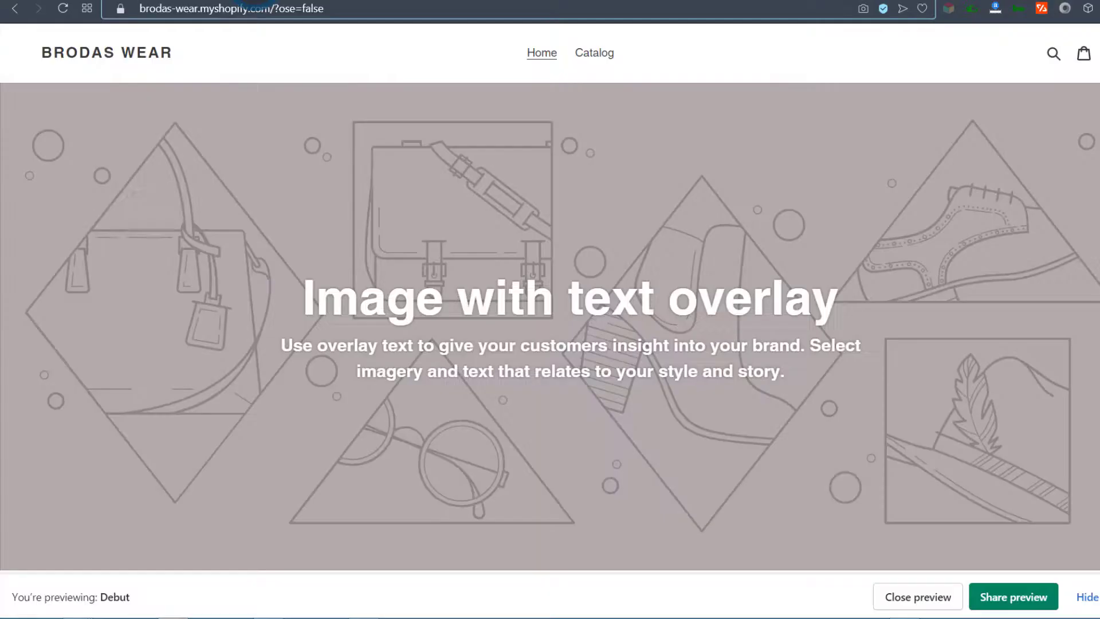
{"action": "left_click", "coordinate": [68, 11]}
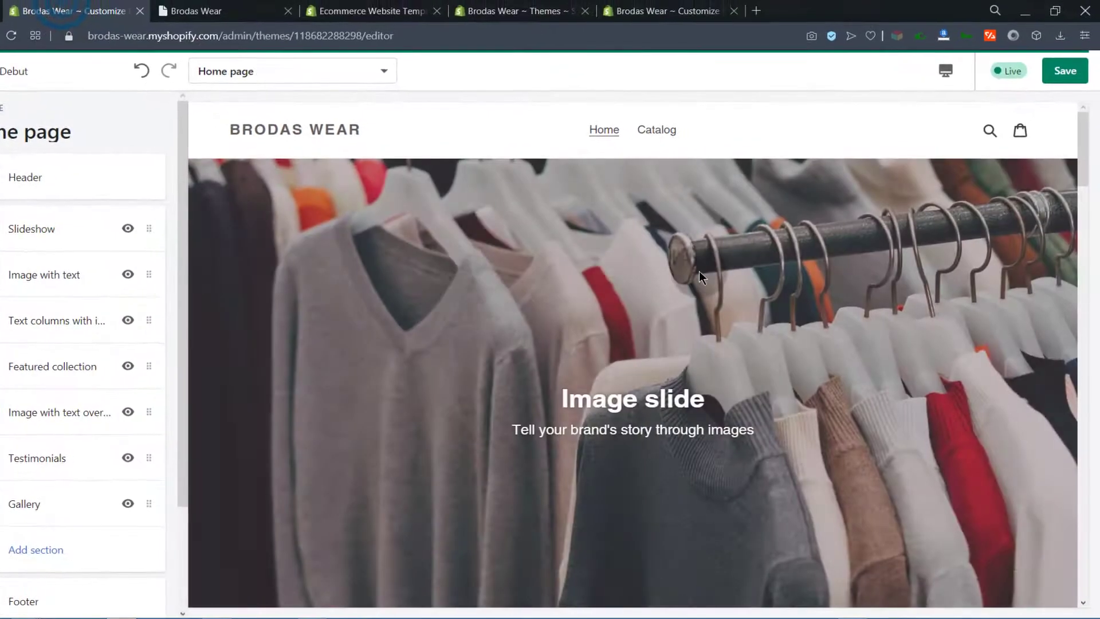
{"action": "left_click", "coordinate": [1069, 71]}
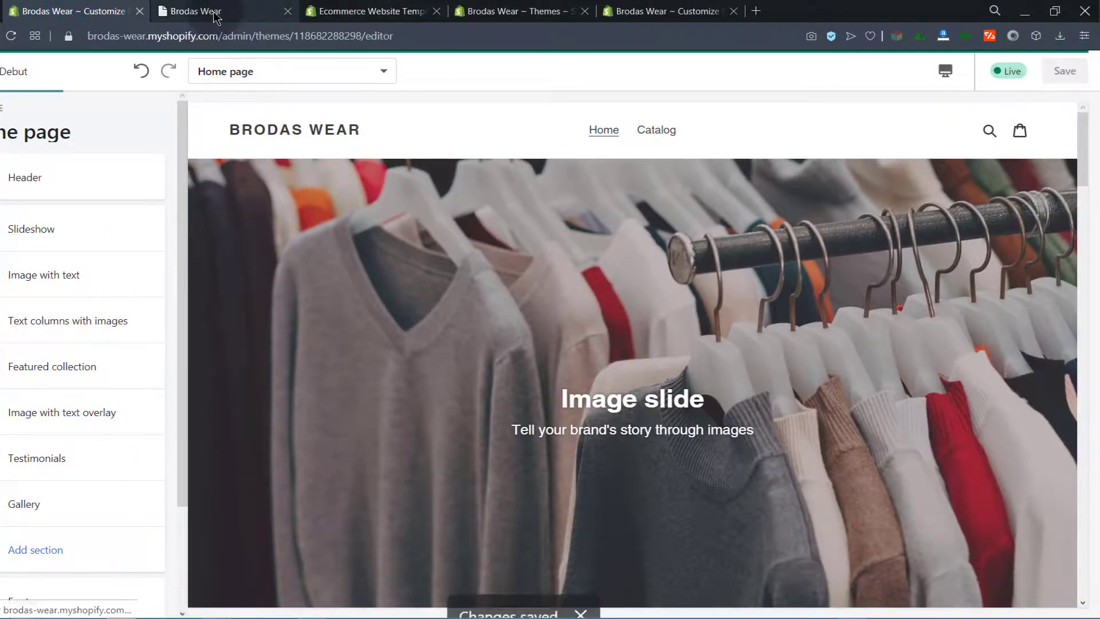
Switch to the storefront preview and examine the product listing on its Catalog page.
{"action": "left_click", "coordinate": [209, 13]}
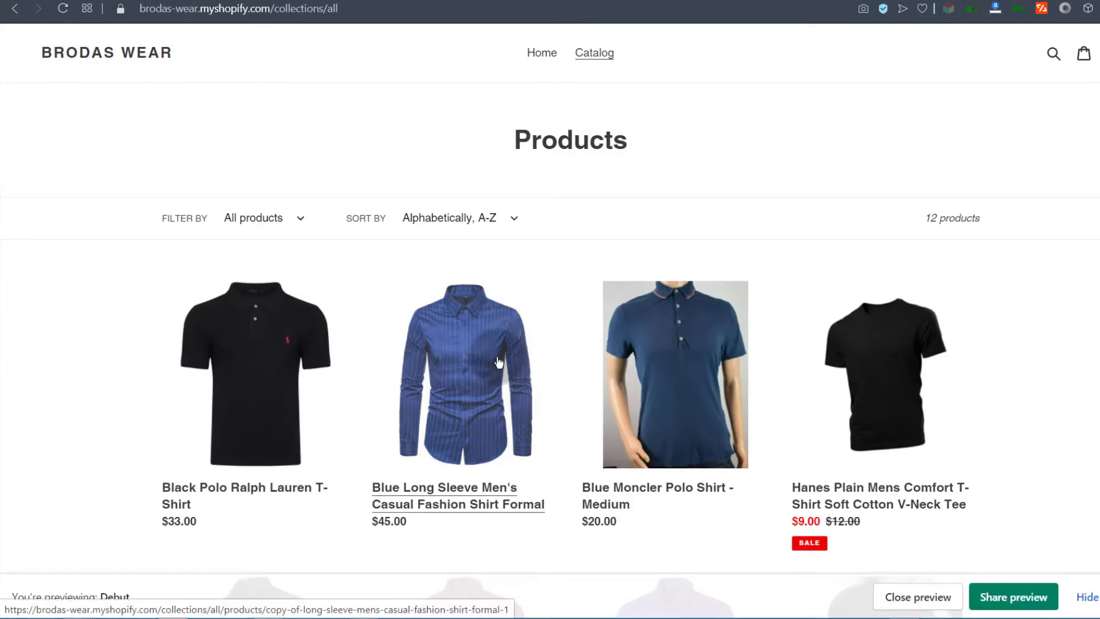
{"action": "scroll", "coordinate": [464, 372], "scroll_direction": "down", "scroll_amount": 5}
{"action": "scroll", "coordinate": [225, 373], "scroll_direction": "up", "scroll_amount": 5}
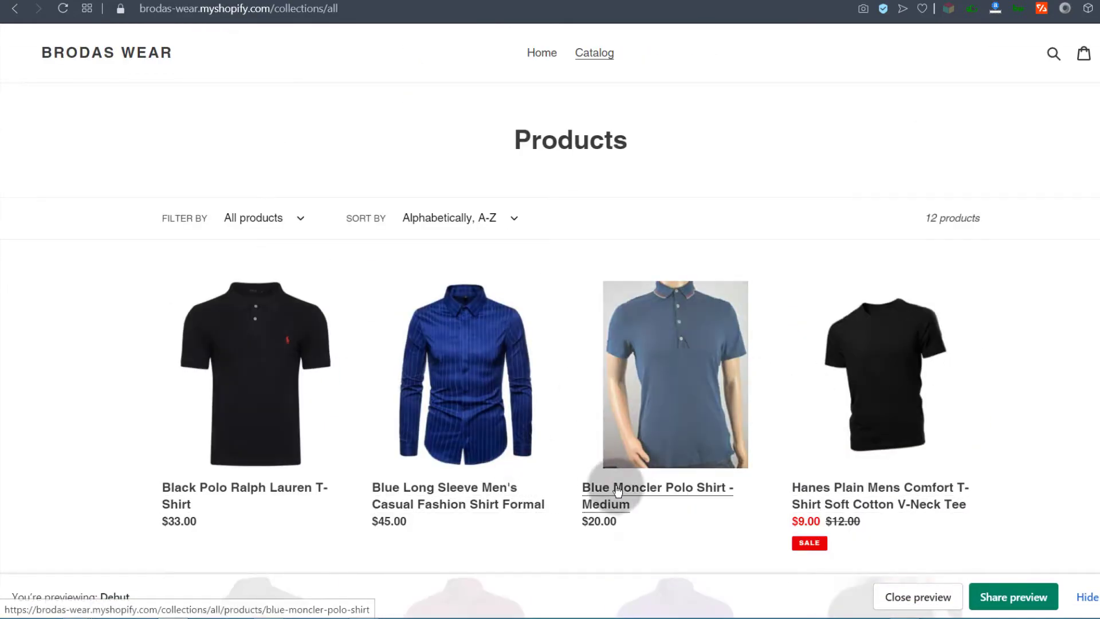